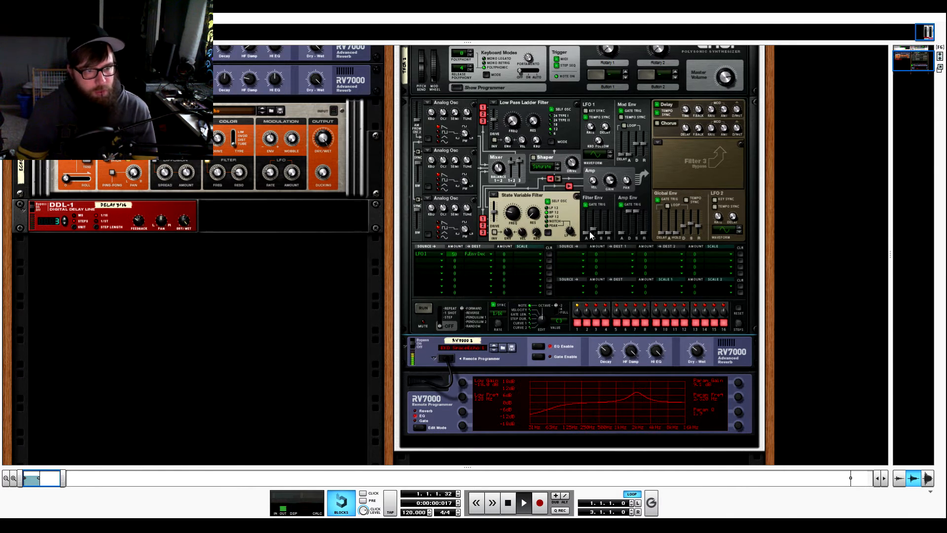
# Fine-tune the filter envelope's decay on Combinator 2's Thor and stop playback
pyautogui.moveTo(594, 231)
pyautogui.mouseDown()
pyautogui.moveTo(594, 215)
pyautogui.moveTo(596, 226)
pyautogui.mouseUp()
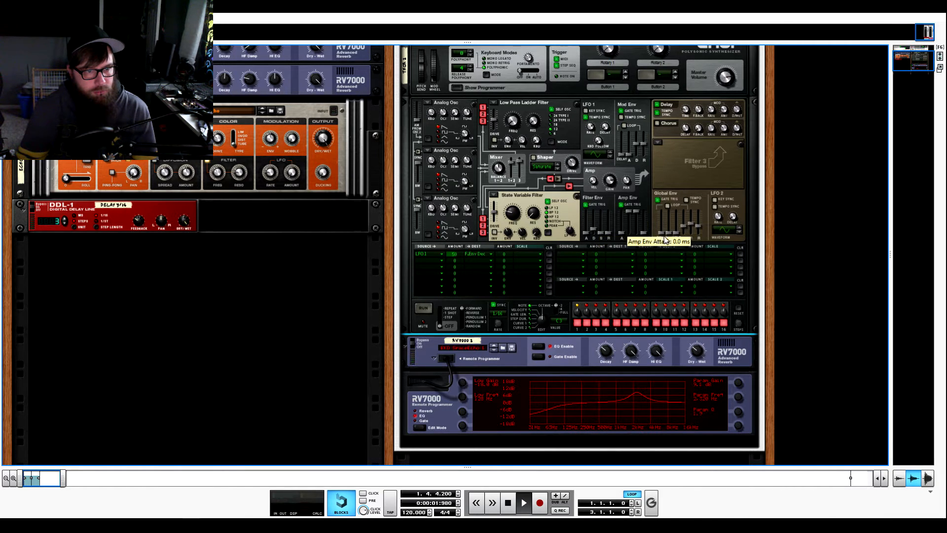
pyautogui.moveTo(595, 227); pyautogui.dragTo(643, 232)
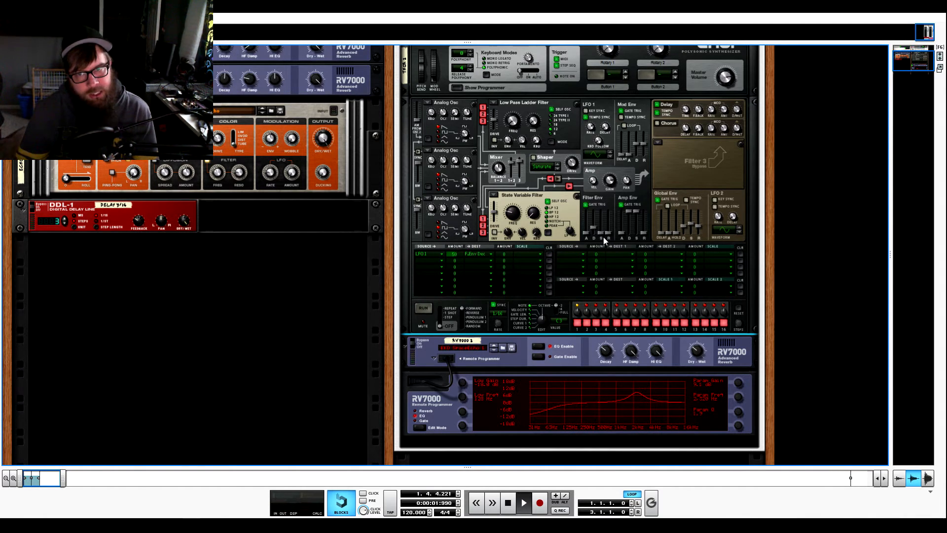
pyautogui.click(505, 507)
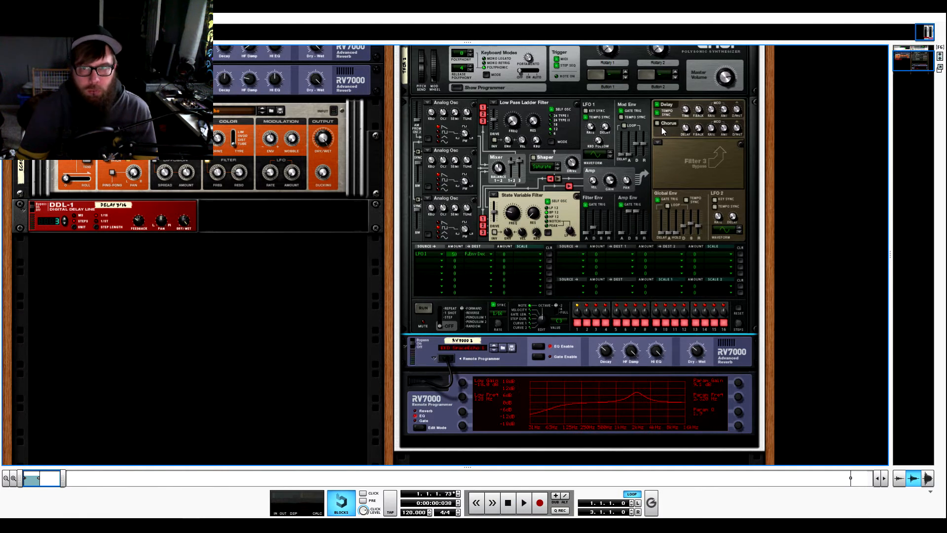
# Collapse Combinator 2 and create a new Combinator in the rack below it
pyautogui.scroll(5, 673, 143)
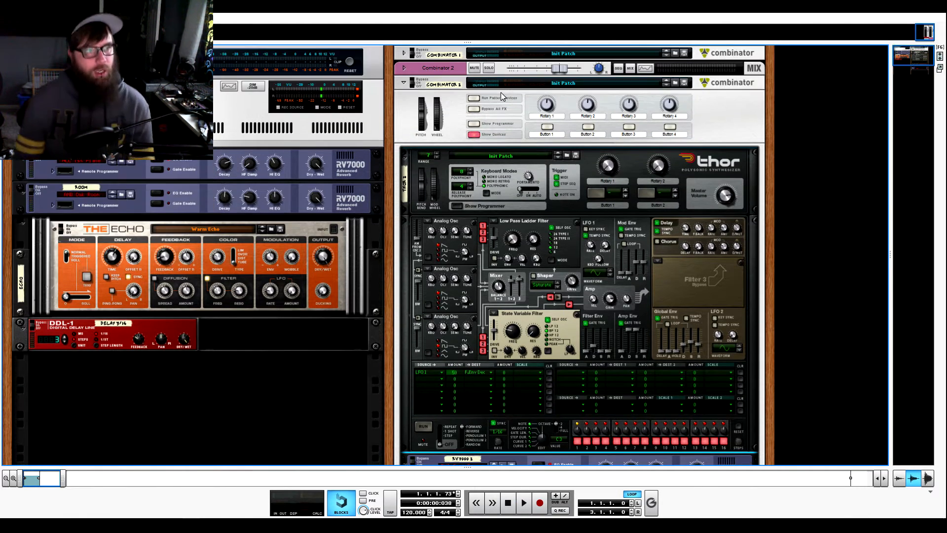
pyautogui.click(405, 86)
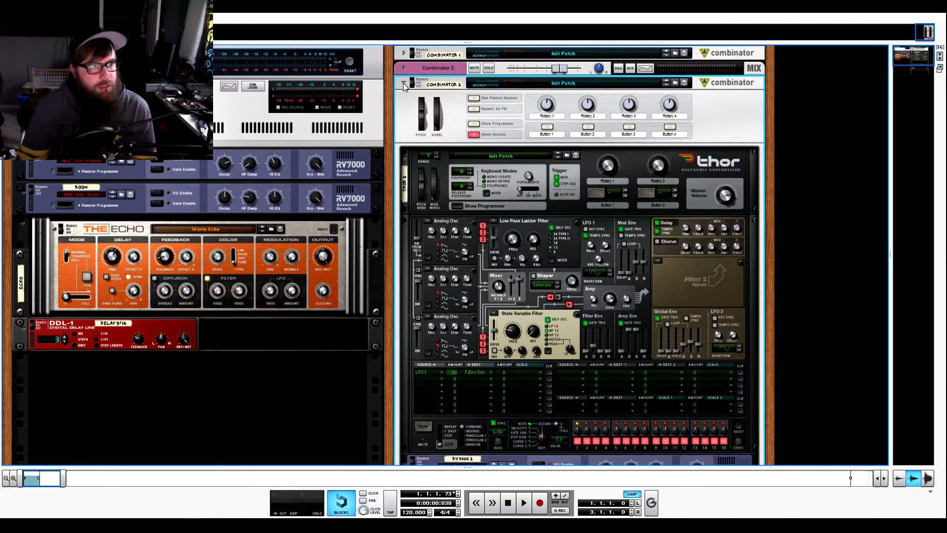
pyautogui.click(404, 86)
pyautogui.rightClick(472, 247)
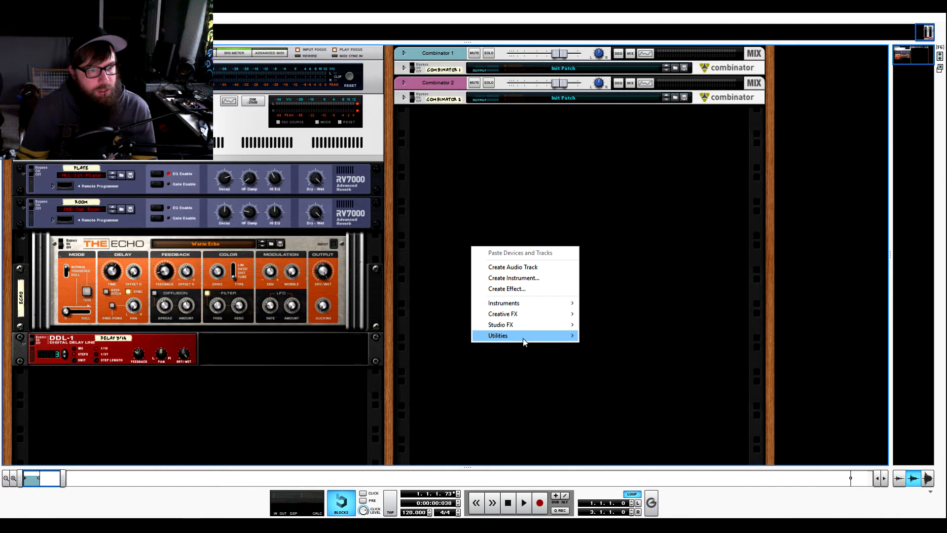
pyautogui.moveTo(522, 336)
pyautogui.click(602, 338)
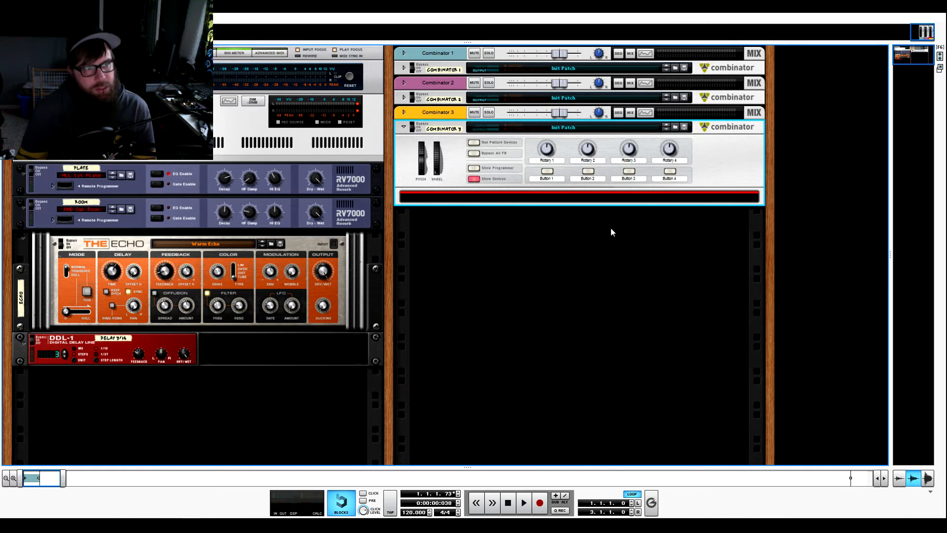
# Add a Thor Polysonic Synthesizer inside Combinator 3
pyautogui.rightClick(506, 199)
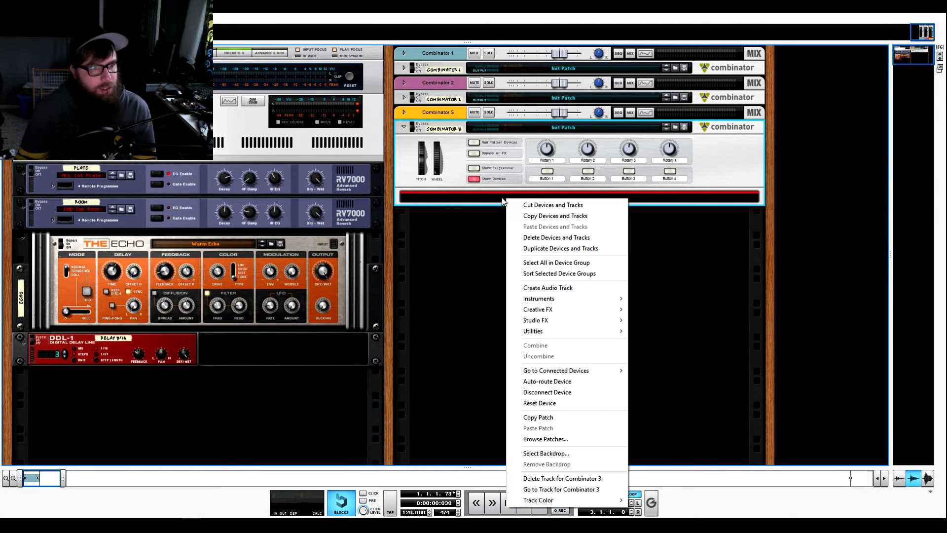
pyautogui.moveTo(584, 299)
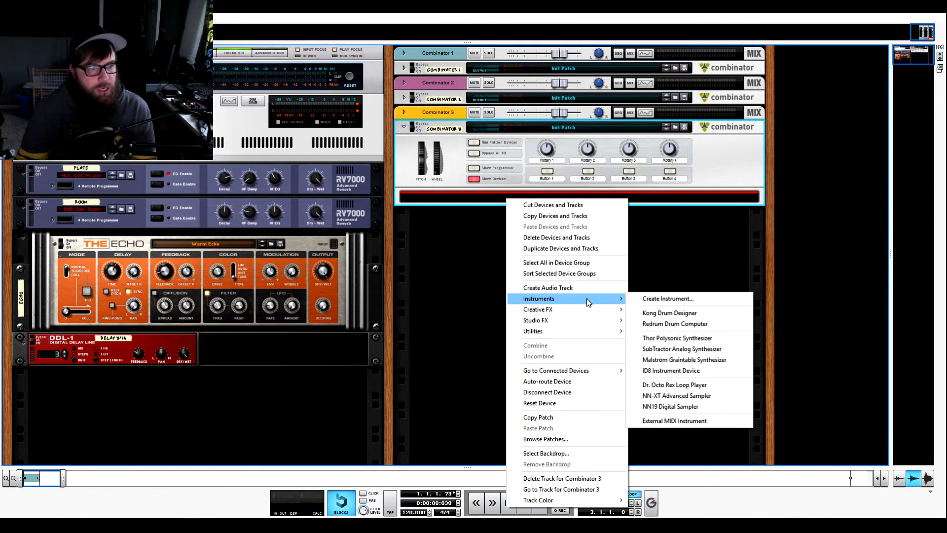
pyautogui.click(681, 338)
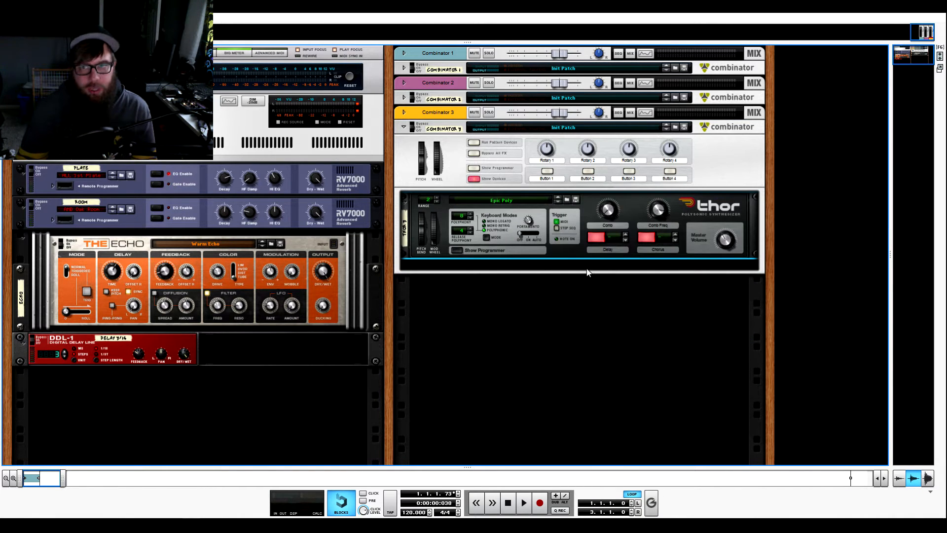
# Reset Combinator 3's Thor to its initial patch and show its programmer
pyautogui.rightClick(592, 211)
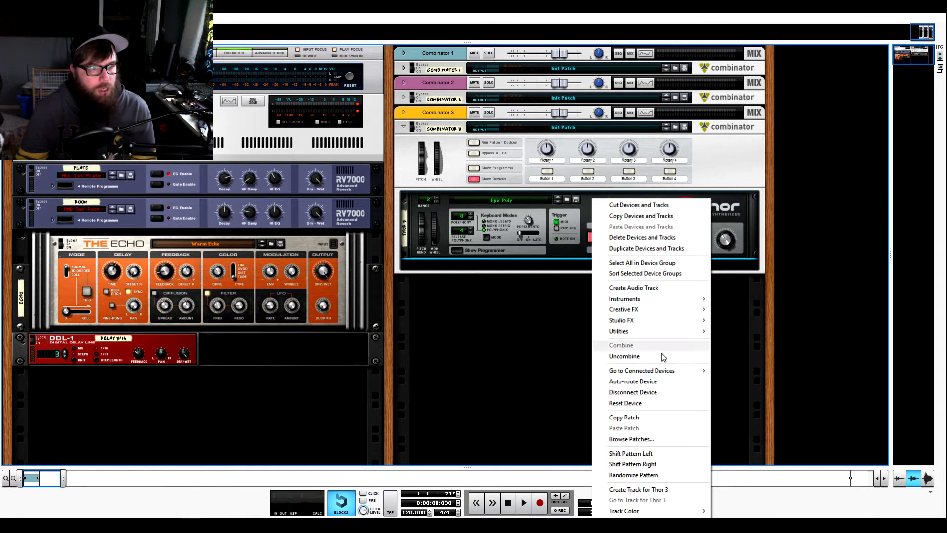
pyautogui.click(661, 403)
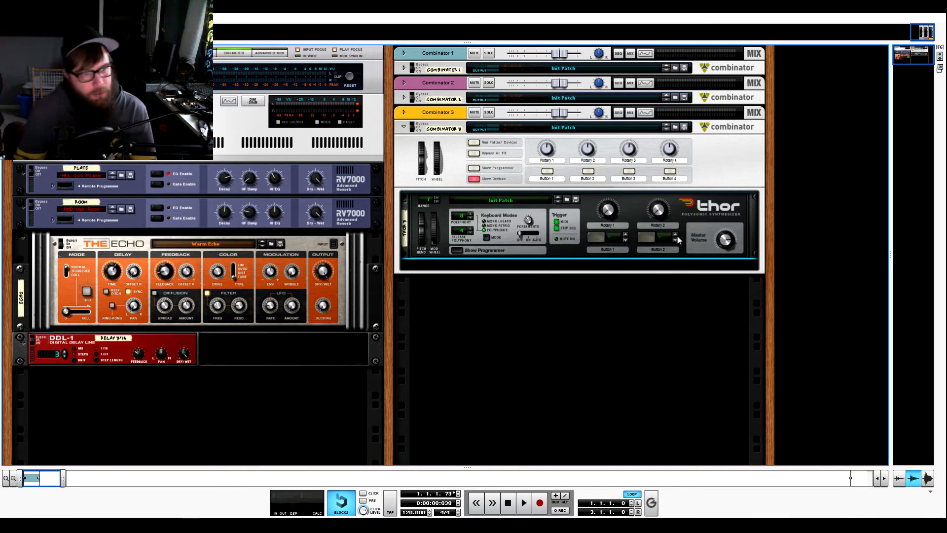
pyautogui.click(458, 250)
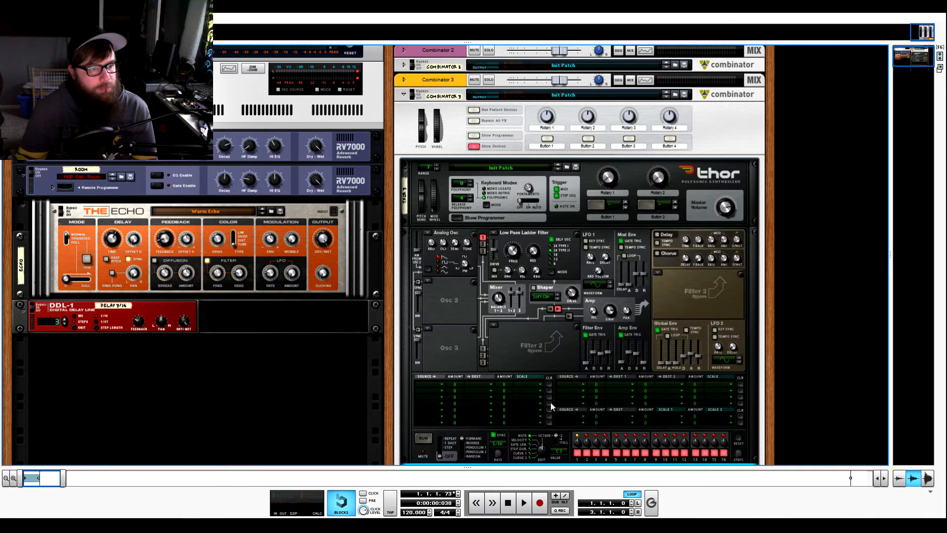
# In the sequencer, mute Combinator 2's note lane and copy its two-bar clip onto the Combinator 3 track
pyautogui.moveTo(608, 466); pyautogui.dragTo(625, 197)
pyautogui.click(154, 228)
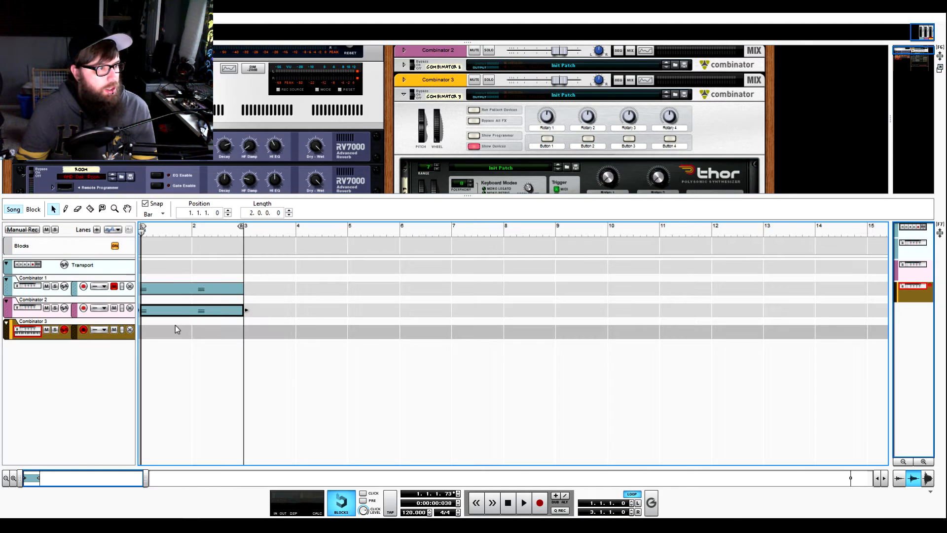
pyautogui.click(113, 309)
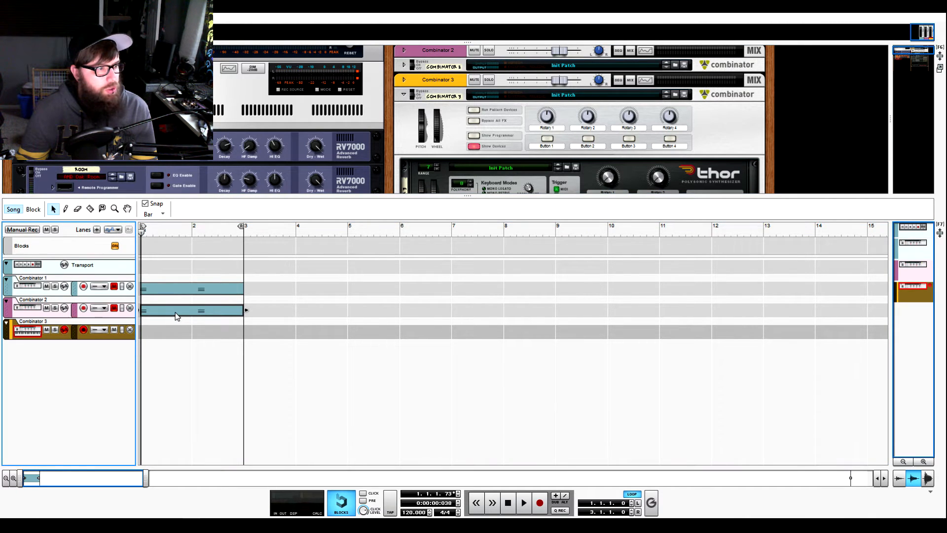
pyautogui.moveTo(175, 312); pyautogui.dragTo(173, 332)
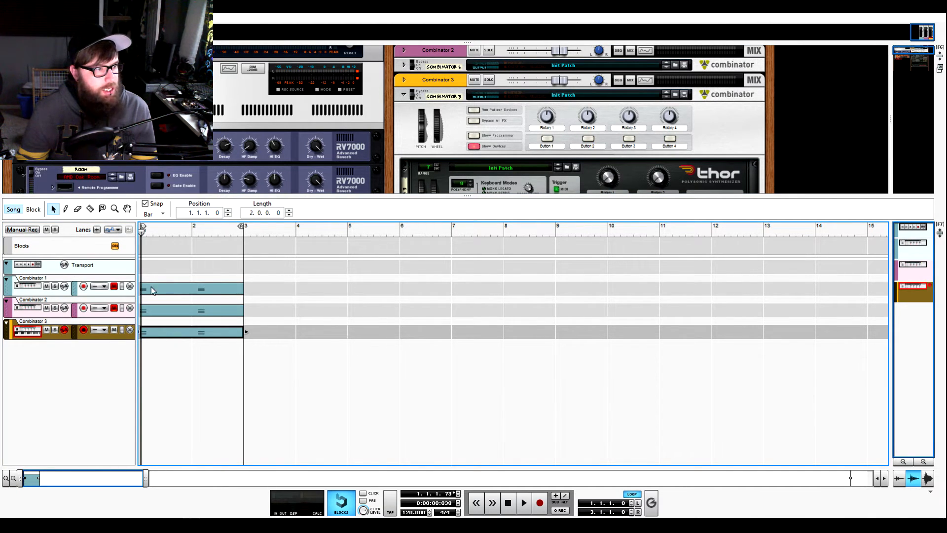
pyautogui.moveTo(452, 197); pyautogui.dragTo(476, 466)
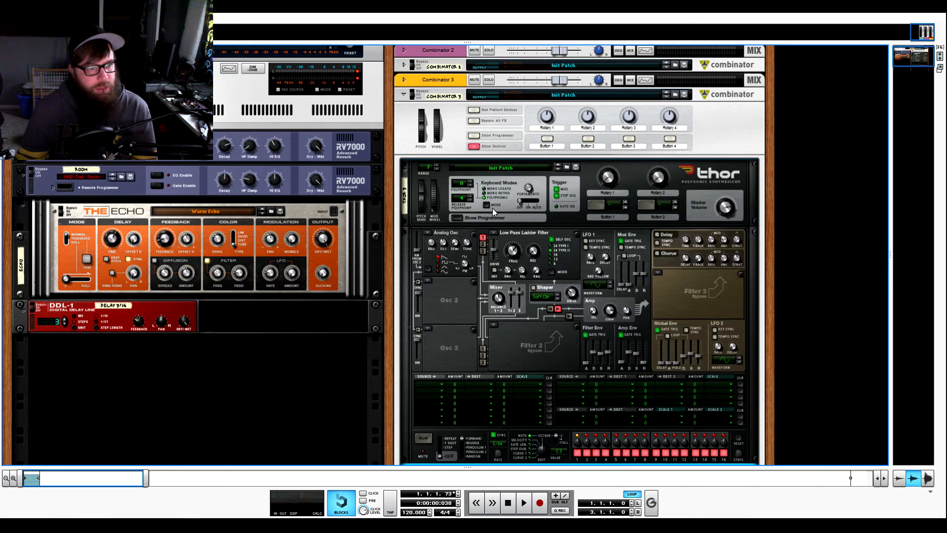
# With the loop playing, set Thor's oscillators 2 and 3 to Analog and adjust oscillator 3's pulse width
pyautogui.click(525, 501)
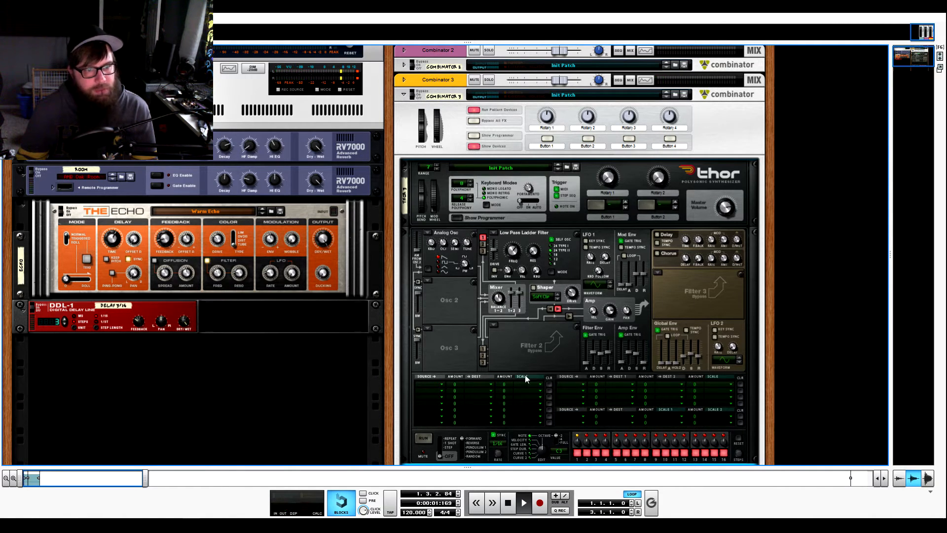
pyautogui.click(427, 233)
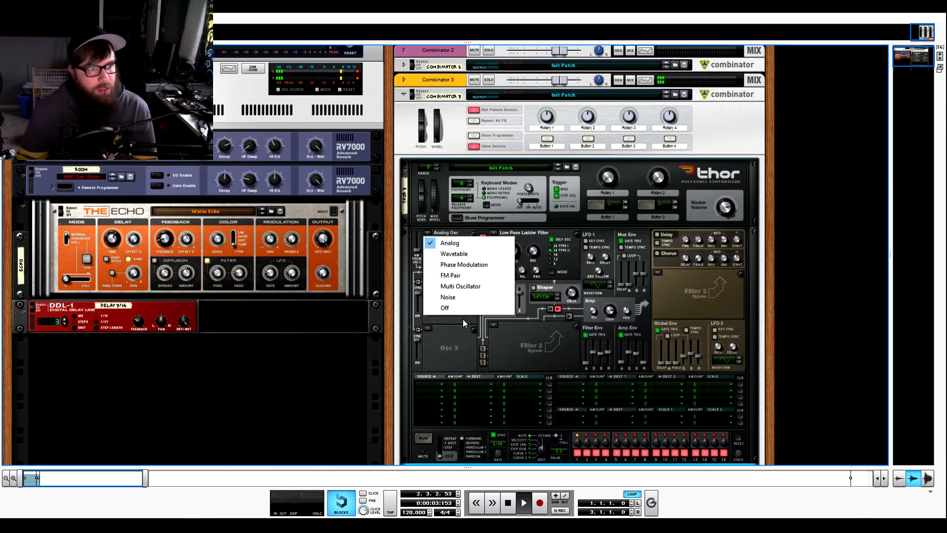
pyautogui.click(456, 334)
pyautogui.click(430, 282)
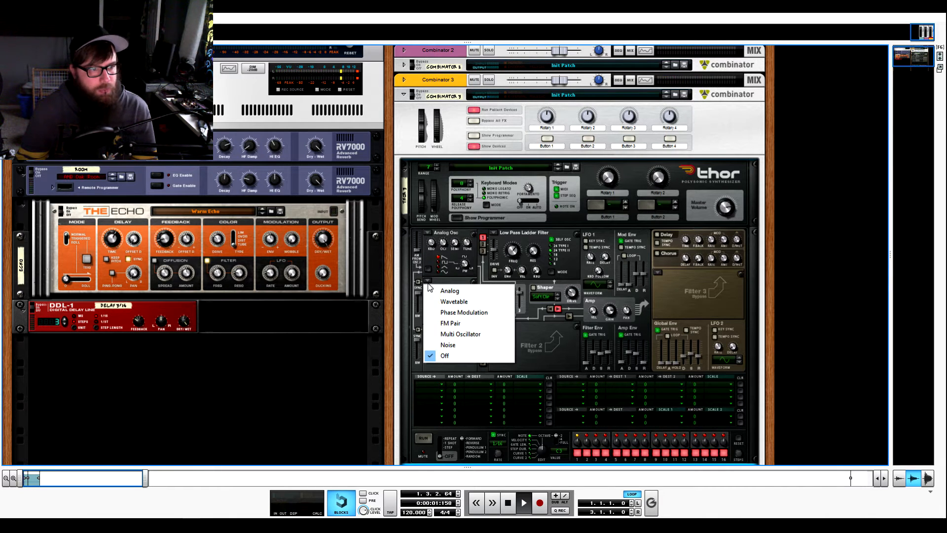
pyautogui.click(444, 290)
pyautogui.click(429, 329)
pyautogui.click(446, 339)
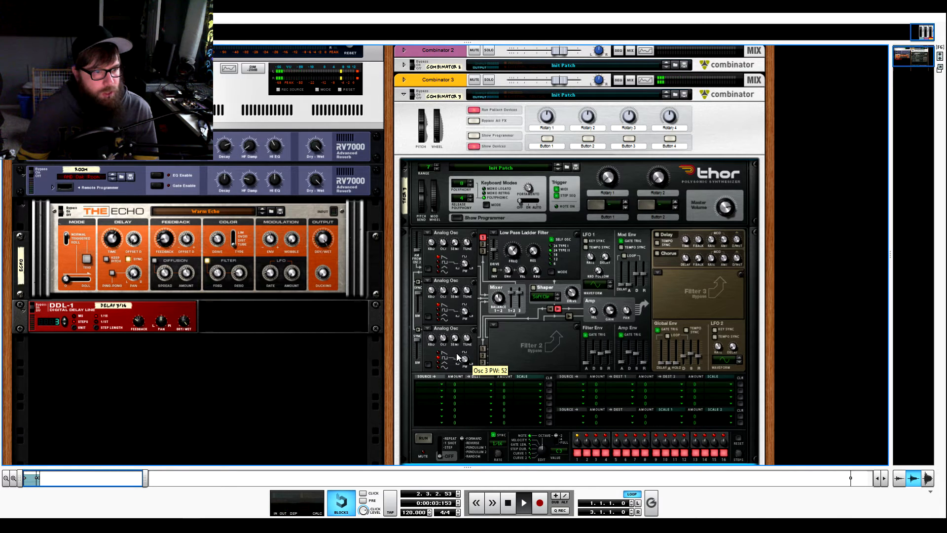
pyautogui.moveTo(461, 358); pyautogui.dragTo(456, 354)
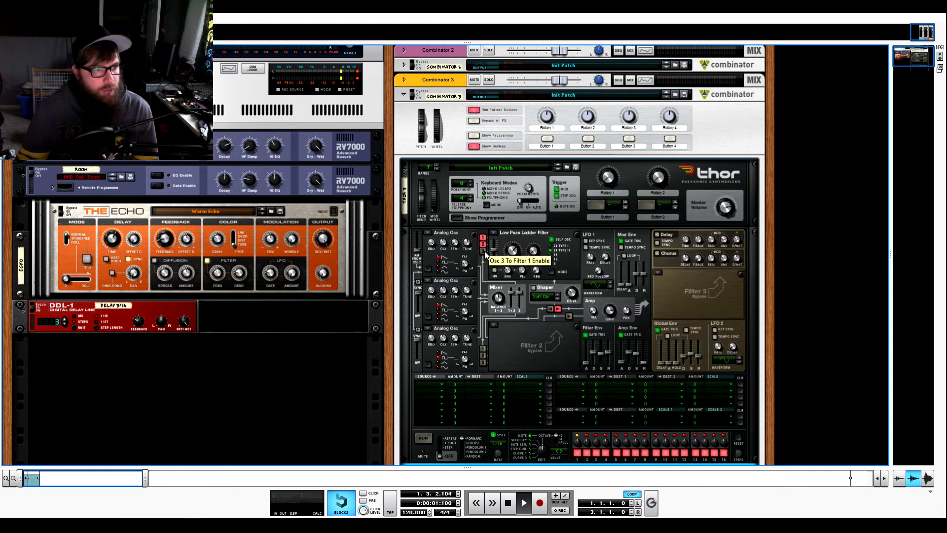
# Using Combinator 2's Thor as reference, route oscillator 3 into Filter 1 and adjust its mixer level in Combinator 3
pyautogui.scroll(2, 495, 259)
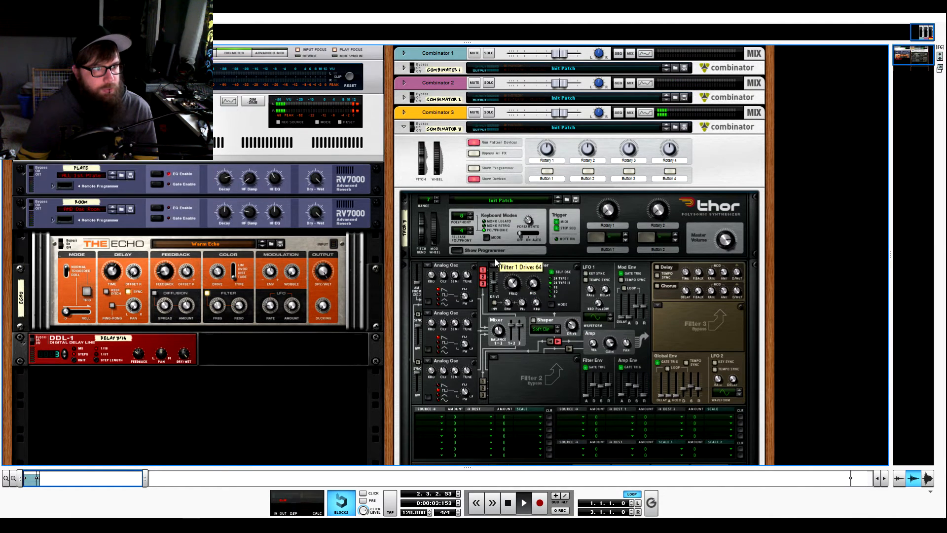
pyautogui.click(406, 115)
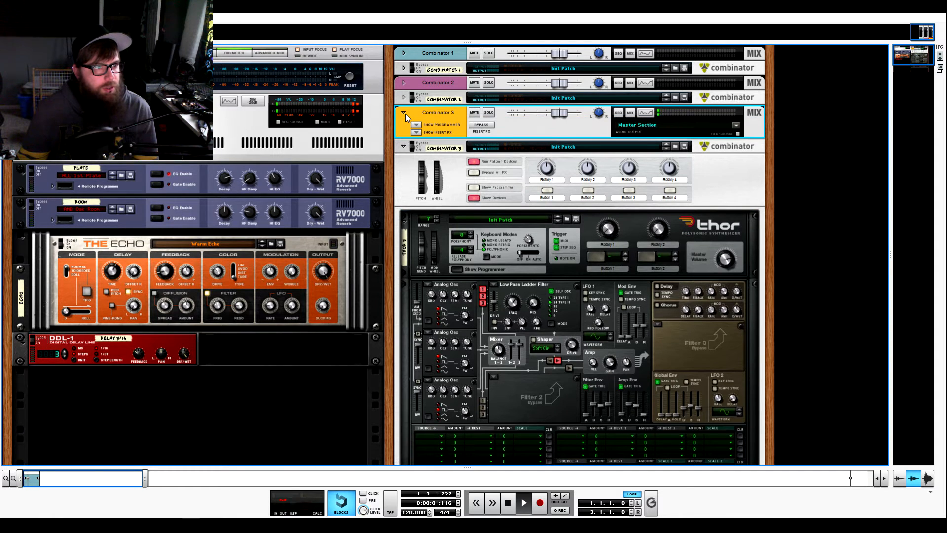
pyautogui.click(404, 98)
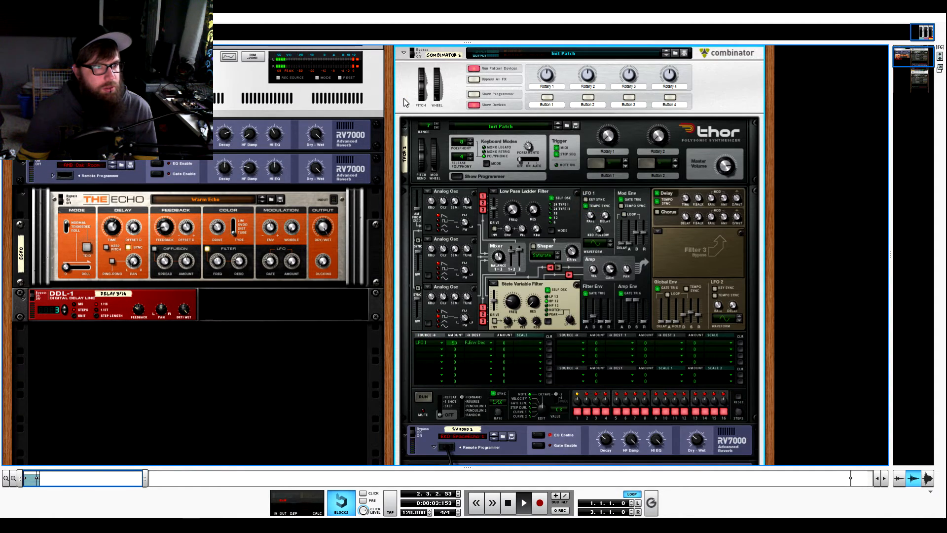
pyautogui.click(403, 52)
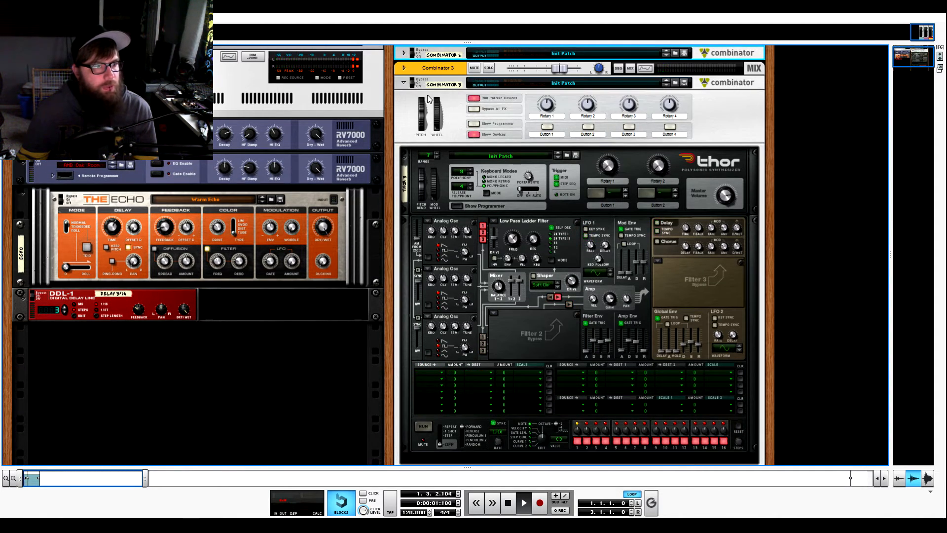
pyautogui.scroll(-2, 483, 190)
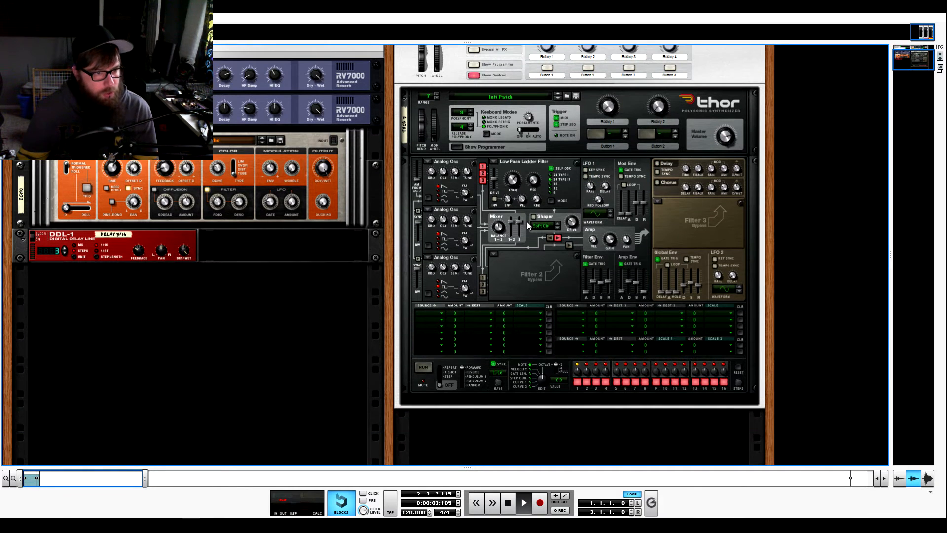
pyautogui.scroll(2, 482, 227)
pyautogui.click(482, 239)
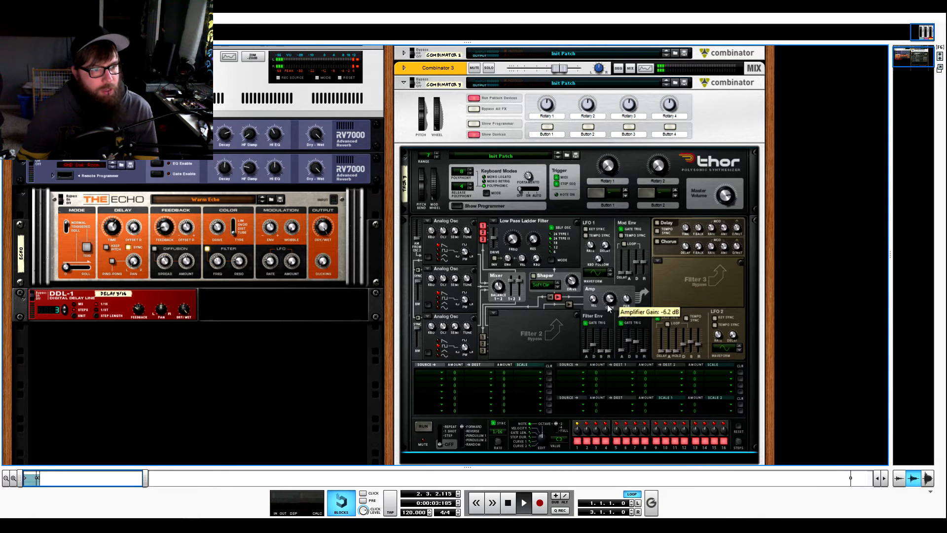
pyautogui.moveTo(520, 281); pyautogui.dragTo(521, 280)
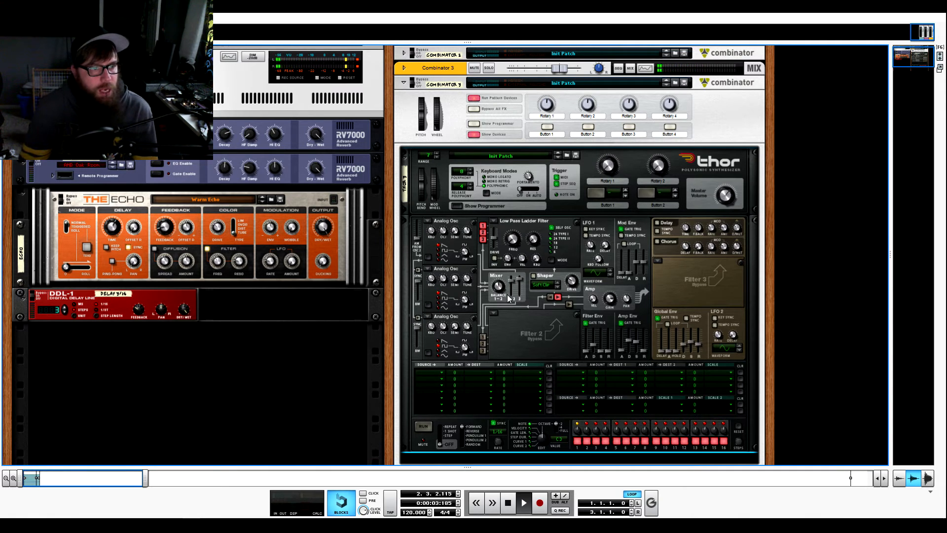
# Route the shaper and all three oscillators into Filter 2, and enable Filter 2's output to the amplifier
pyautogui.click(549, 297)
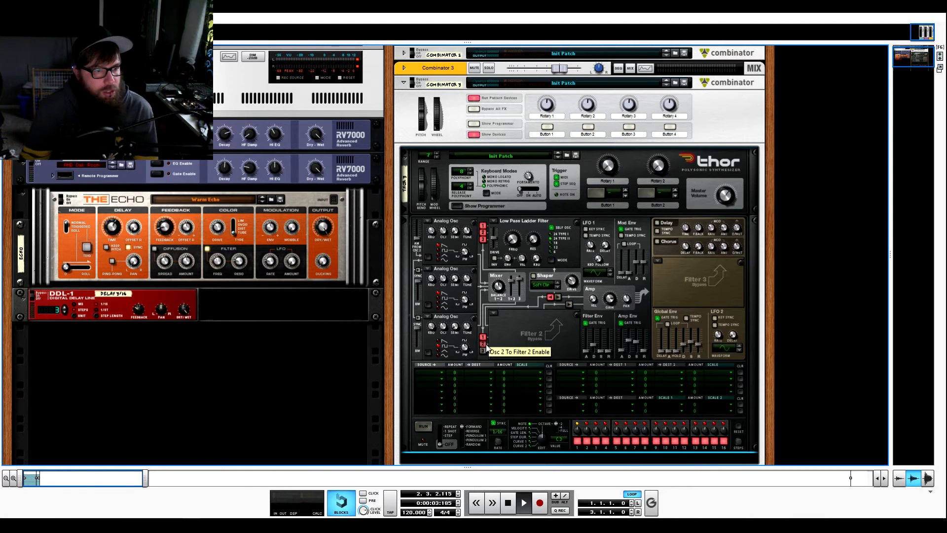
pyautogui.click(484, 337)
pyautogui.click(570, 304)
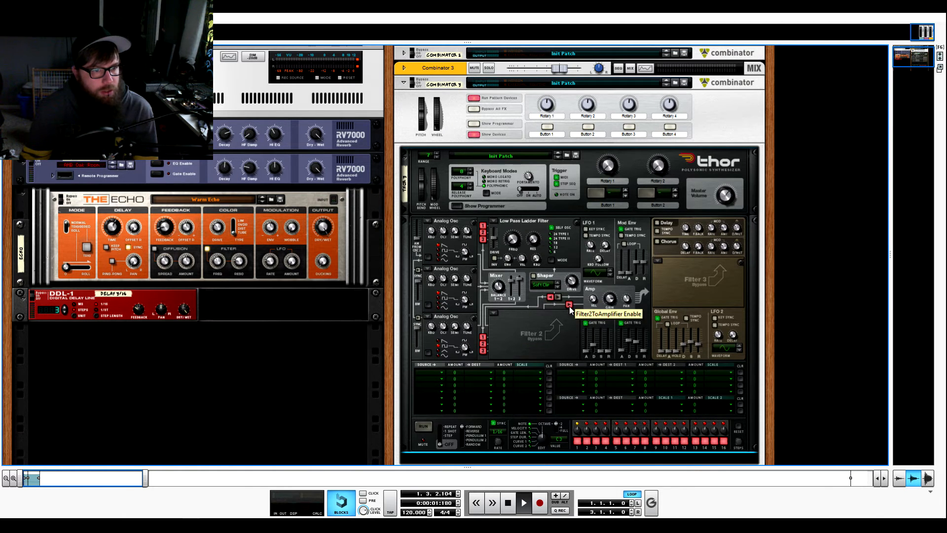
# Set Filter 2 to the State Variable type and lower its frequency
pyautogui.click(493, 312)
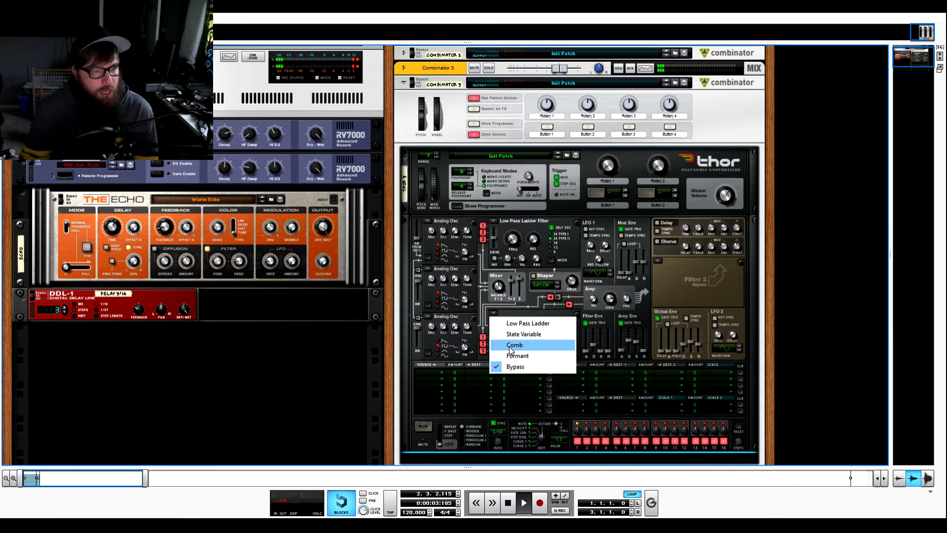
pyautogui.click(522, 334)
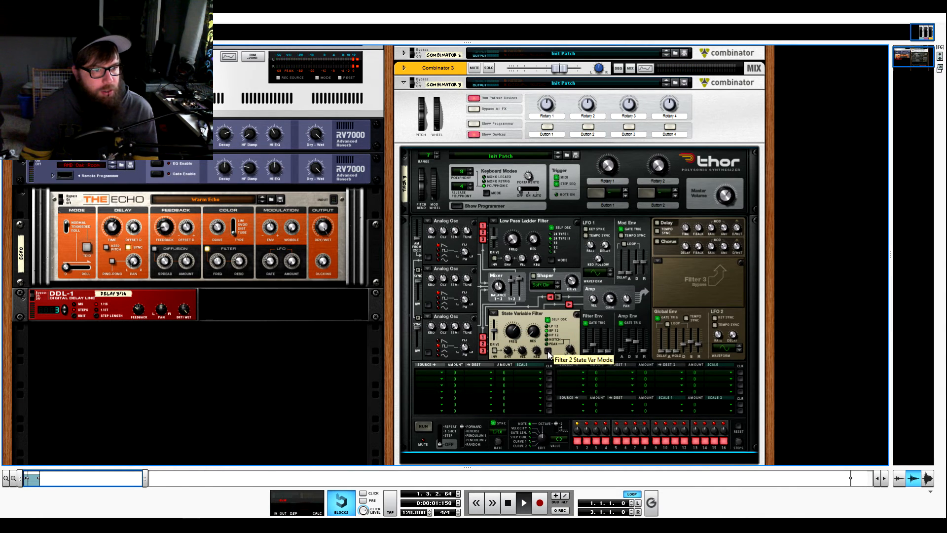
pyautogui.moveTo(517, 337); pyautogui.dragTo(517, 347)
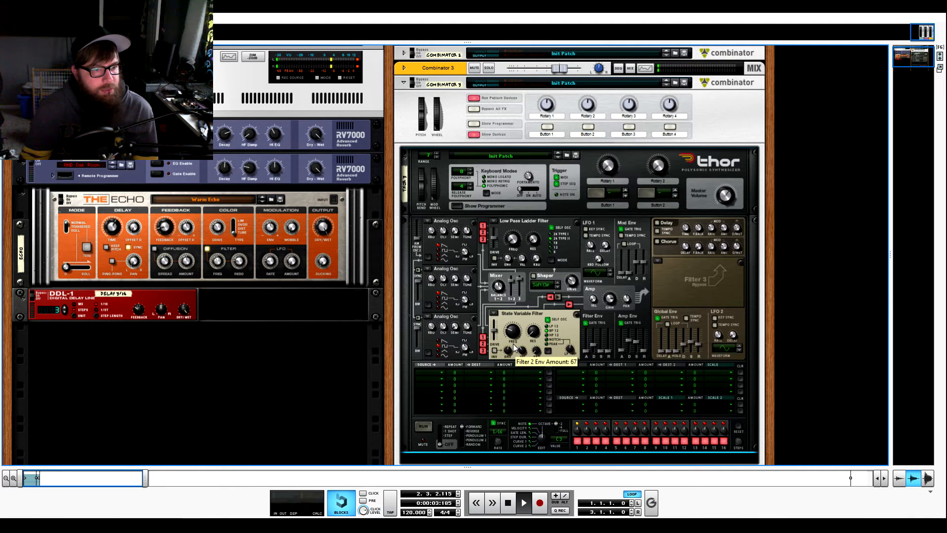
# Using Combinator 2's Thor as reference, raise the amp envelope's decay to about 29.6 s and raise its sustain in Combinator 3
pyautogui.click(403, 68)
pyautogui.click(403, 67)
pyautogui.click(404, 53)
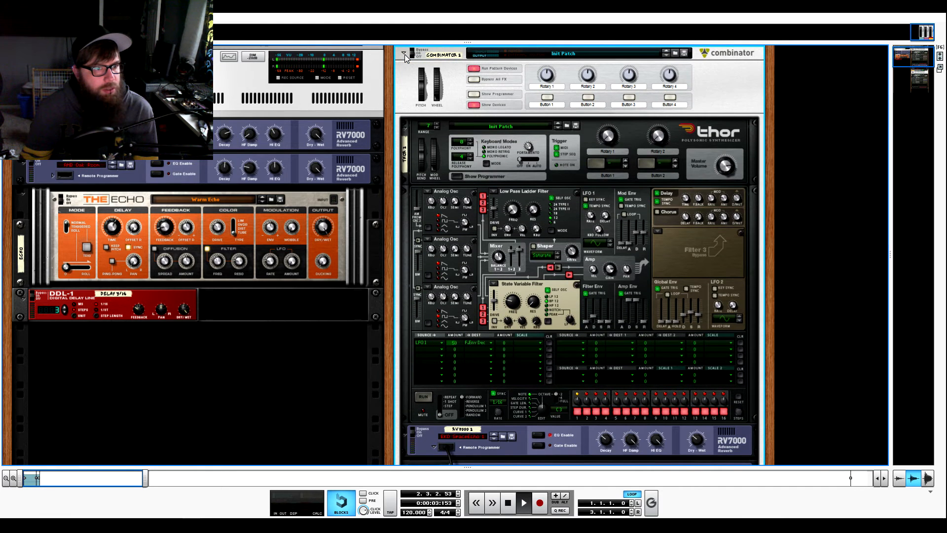
pyautogui.click(405, 54)
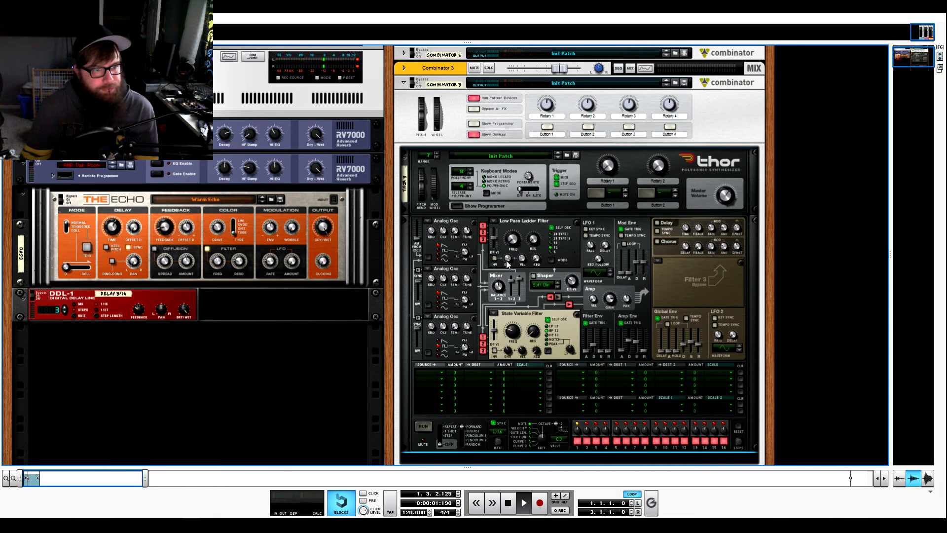
pyautogui.moveTo(628, 341); pyautogui.dragTo(642, 297)
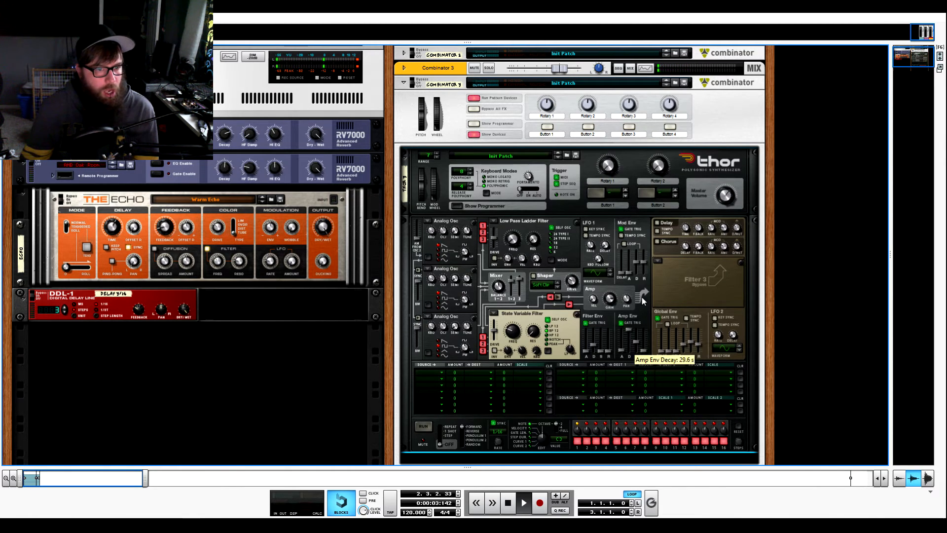
pyautogui.moveTo(637, 344); pyautogui.dragTo(645, 295)
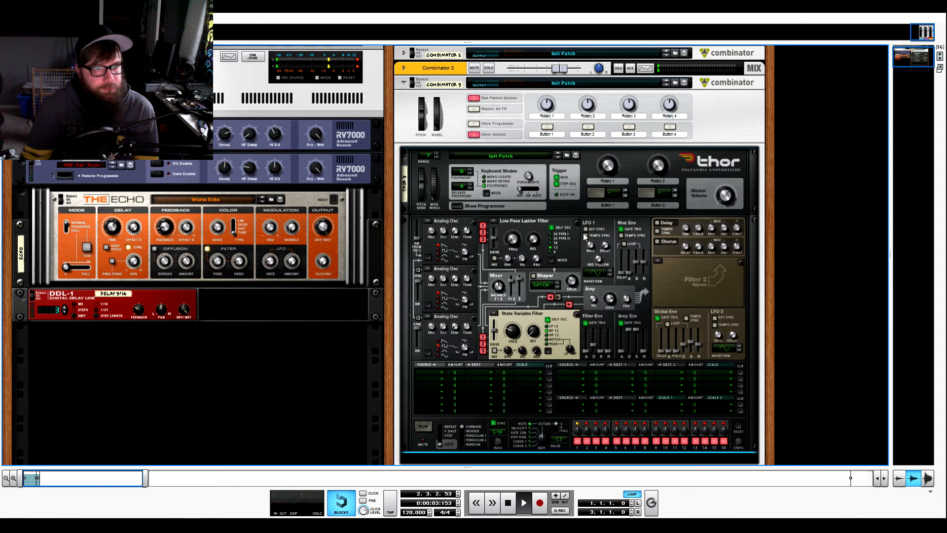
# Enable Thor's delay with tempo sync and adjust its time, feedback and dry/wet mix
pyautogui.click(656, 223)
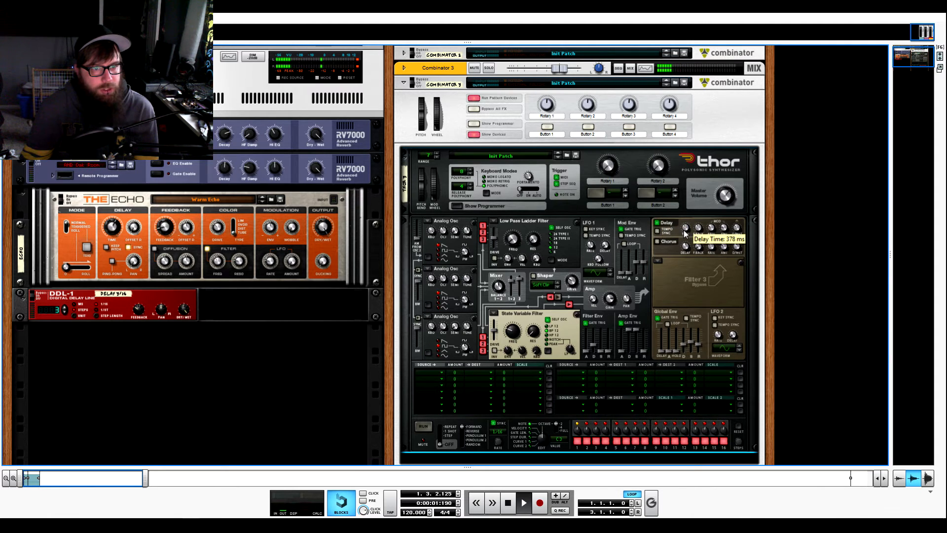
pyautogui.click(656, 231)
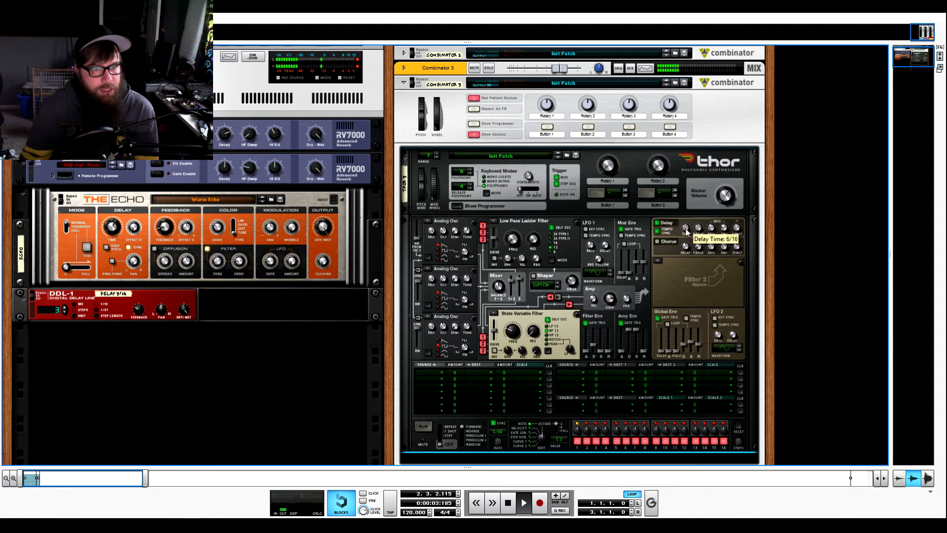
pyautogui.moveTo(686, 231); pyautogui.dragTo(687, 234)
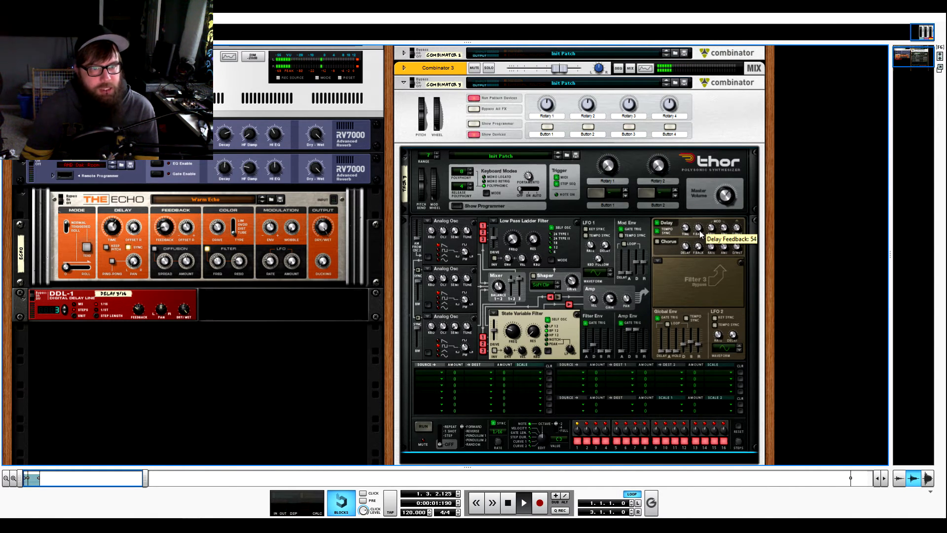
pyautogui.moveTo(700, 234); pyautogui.dragTo(700, 234)
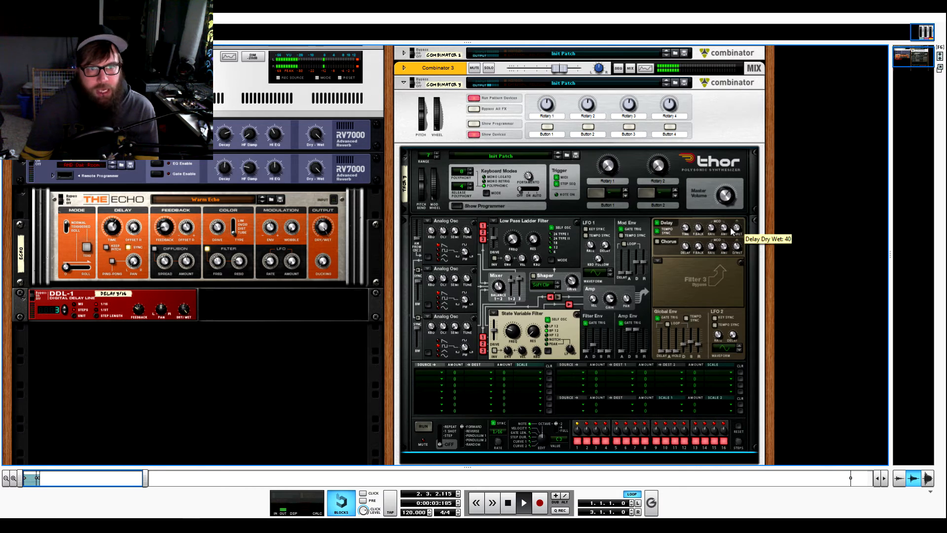
pyautogui.moveTo(734, 230); pyautogui.dragTo(736, 228)
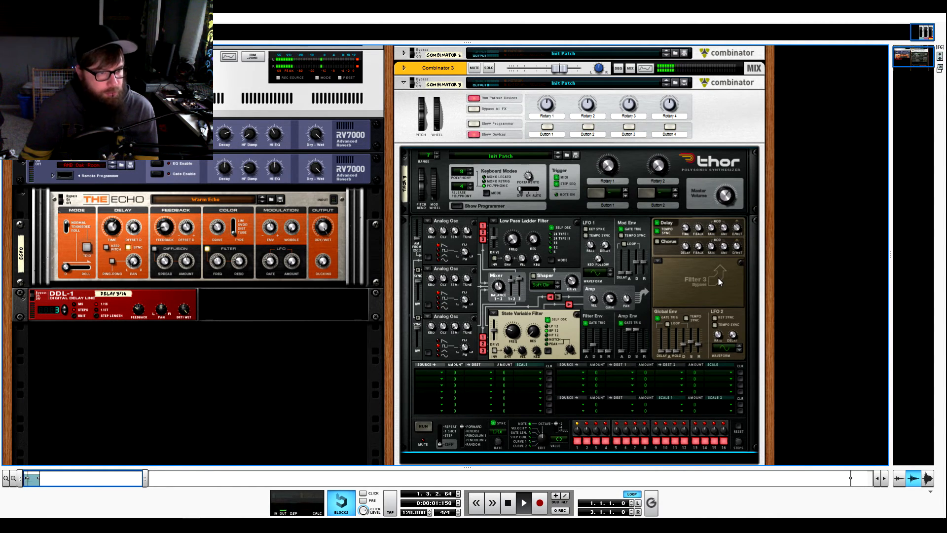
# Assign LFO 1 to the Filter Env Decay in the first modulation routing row and set a modulation amount
pyautogui.click(434, 377)
pyautogui.click(436, 367)
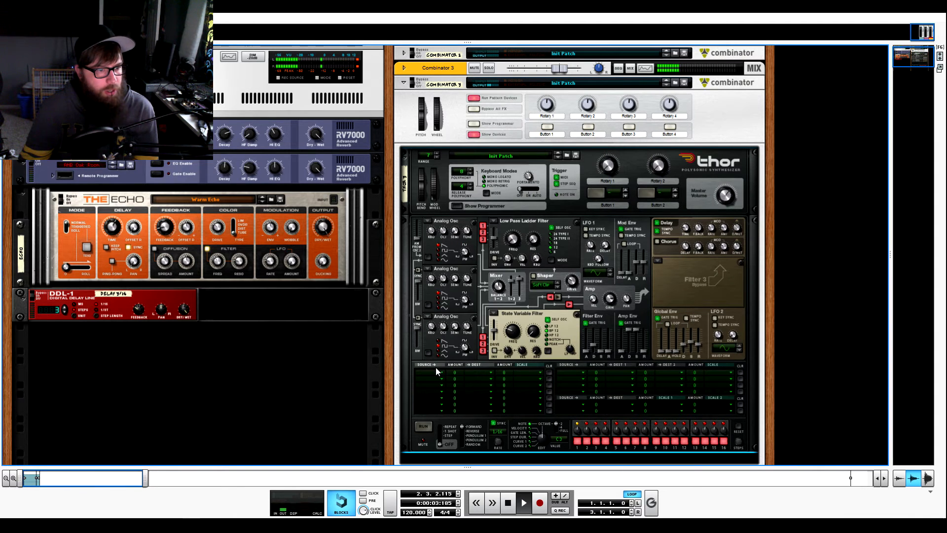
pyautogui.click(437, 374)
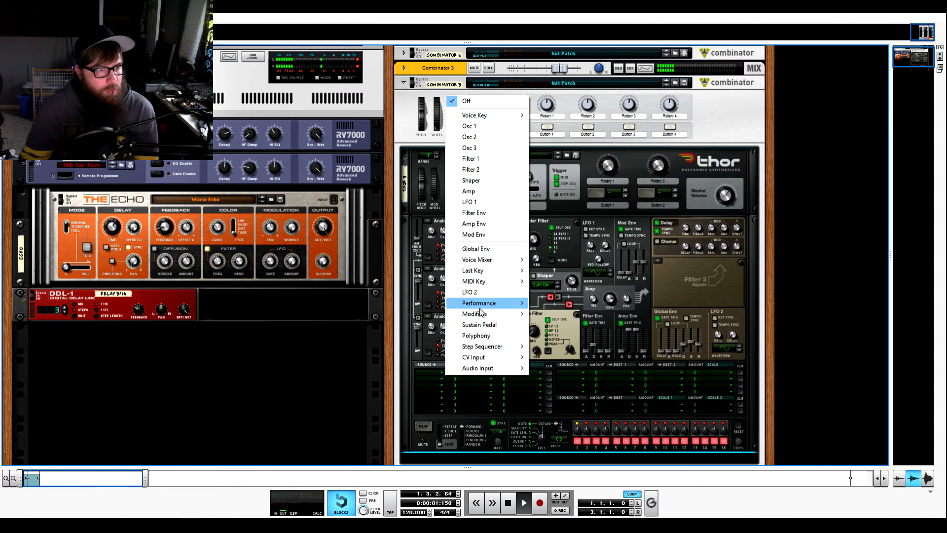
pyautogui.click(478, 202)
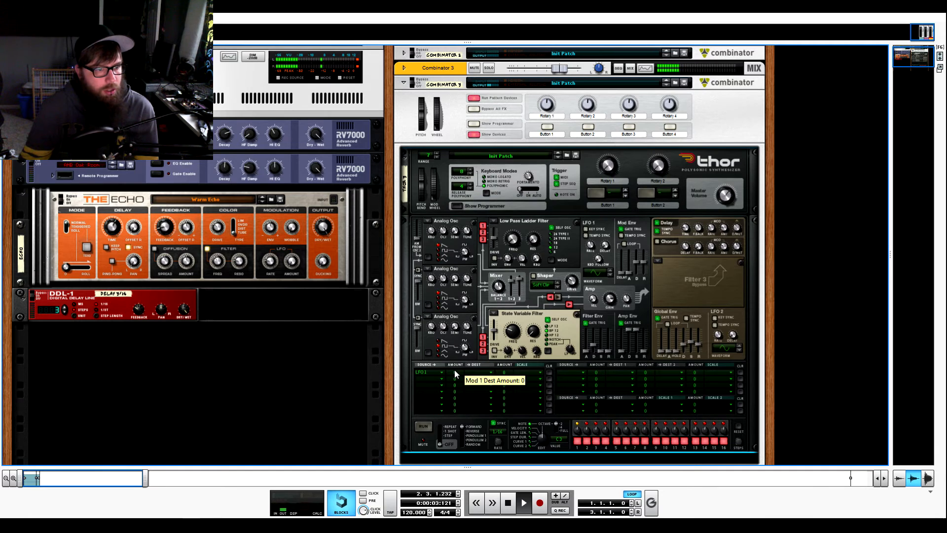
pyautogui.press('space')
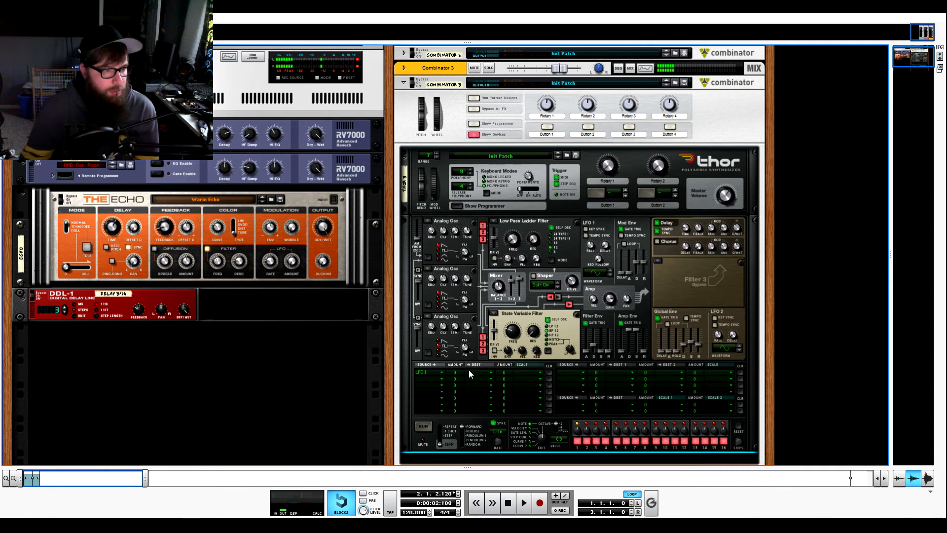
pyautogui.moveTo(458, 369); pyautogui.dragTo(461, 374)
pyautogui.click(529, 497)
pyautogui.click(491, 372)
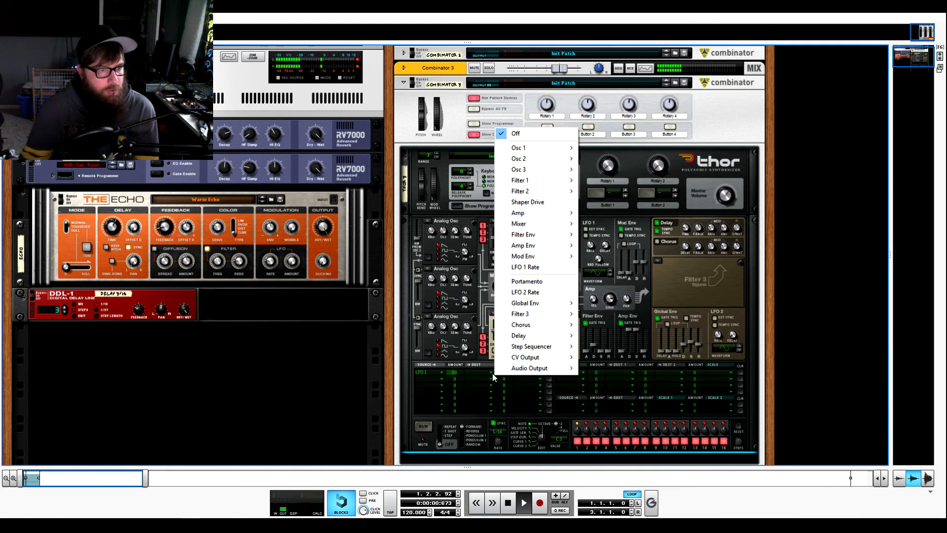
pyautogui.moveTo(573, 241)
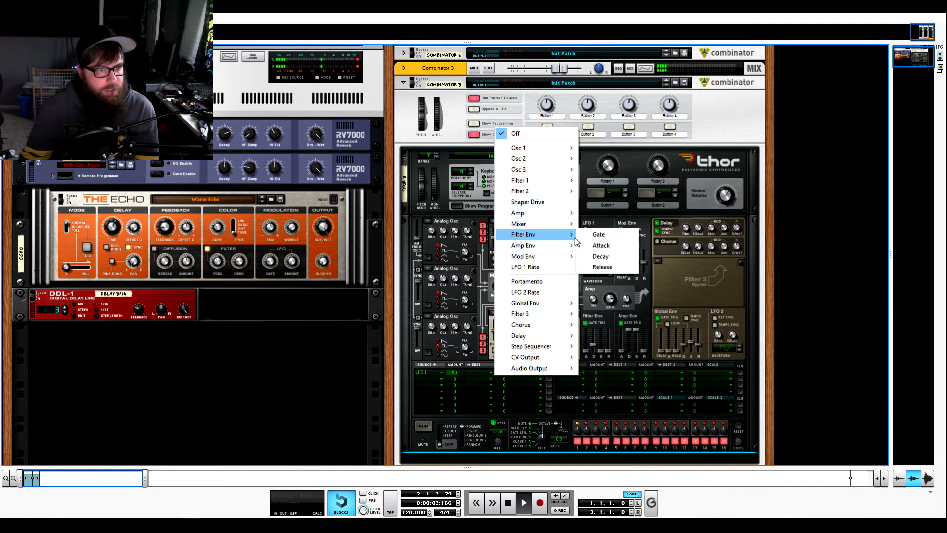
pyautogui.click(599, 256)
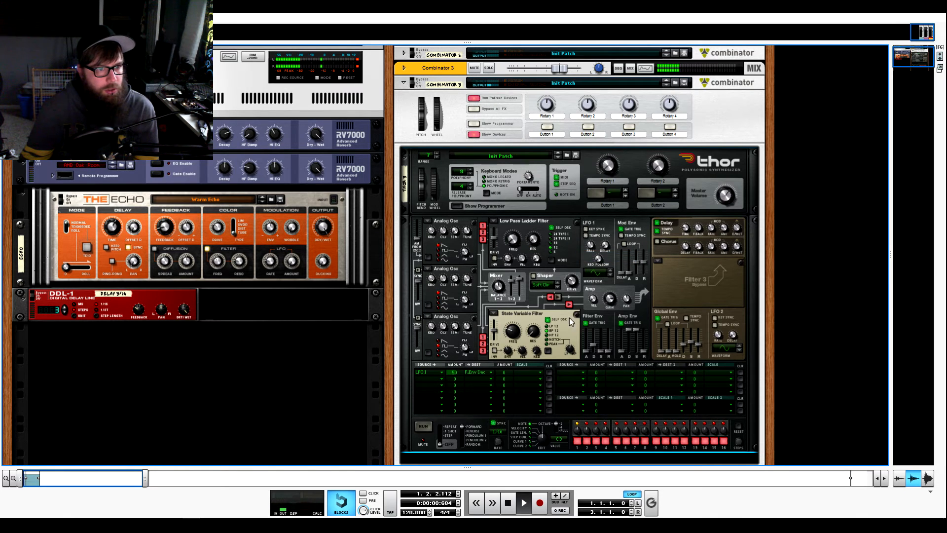
# Enable tempo sync for LFO 1 and adjust its rate
pyautogui.click(586, 235)
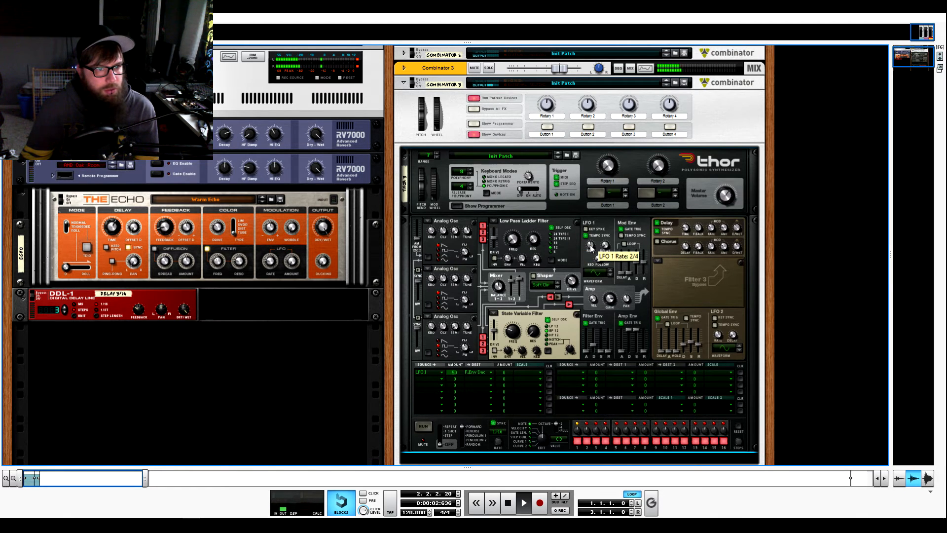
pyautogui.scroll(1, 590, 251)
pyautogui.moveTo(594, 245)
pyautogui.mouseDown()
pyautogui.moveTo(594, 232)
pyautogui.moveTo(596, 241)
pyautogui.mouseUp()
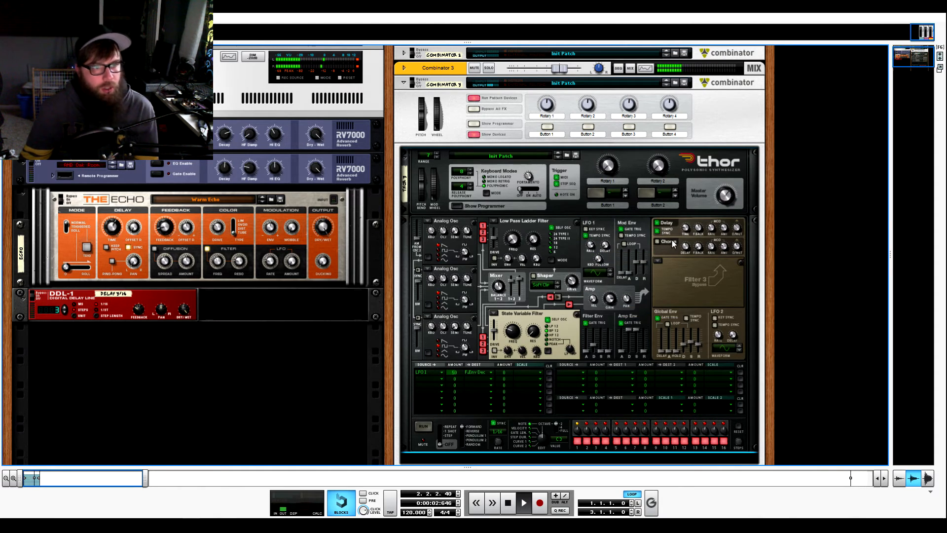
# Add an RV7000 Advanced Reverb below Thor inside Combinator 3 and expand its remote programmer
pyautogui.scroll(-2, 513, 451)
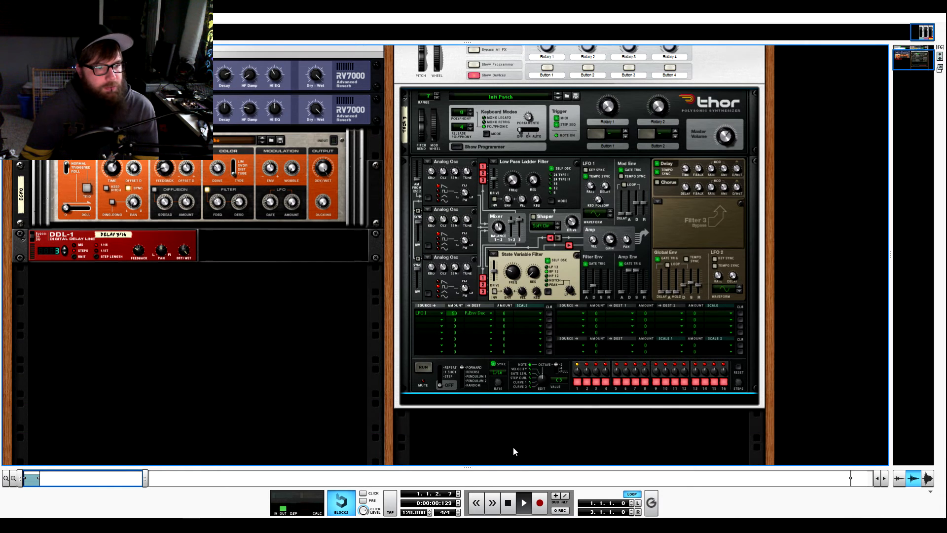
pyautogui.click(510, 403)
pyautogui.rightClick(510, 404)
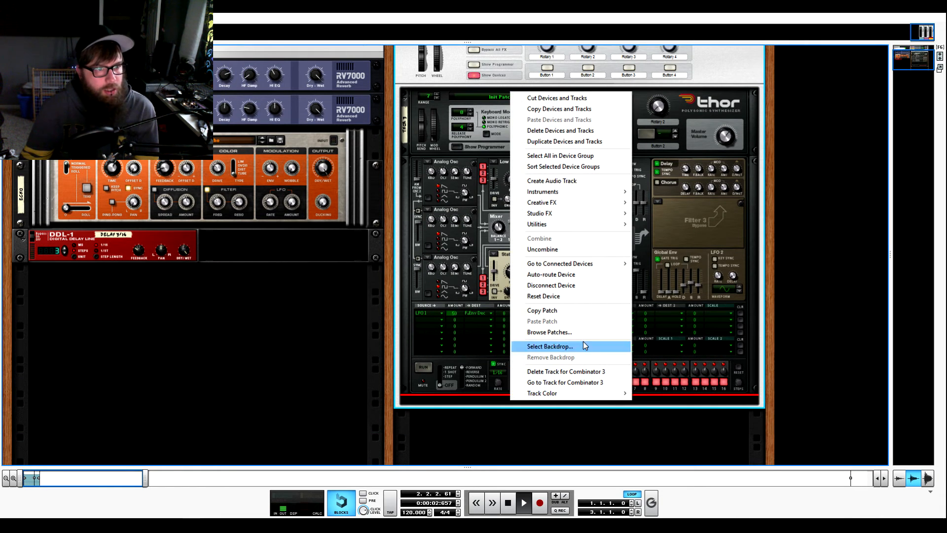
pyautogui.moveTo(587, 199)
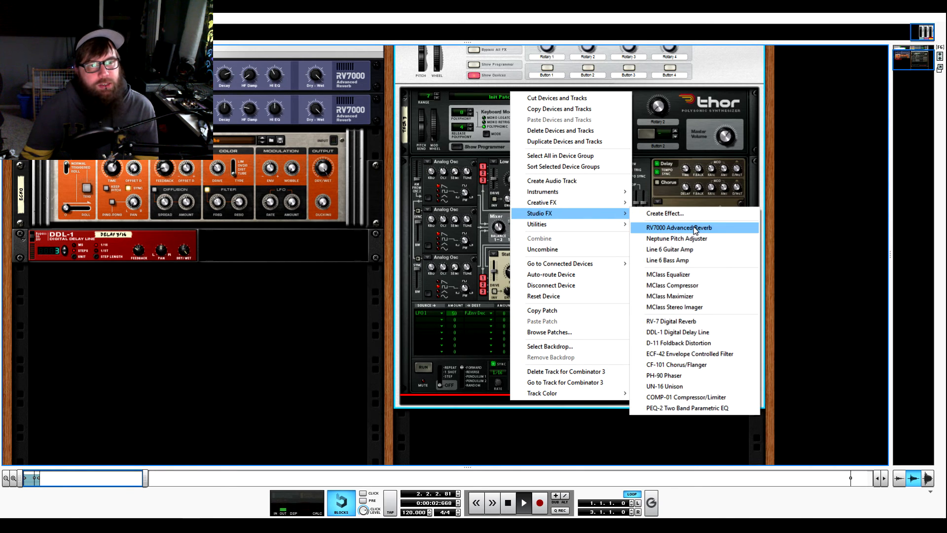
pyautogui.click(693, 226)
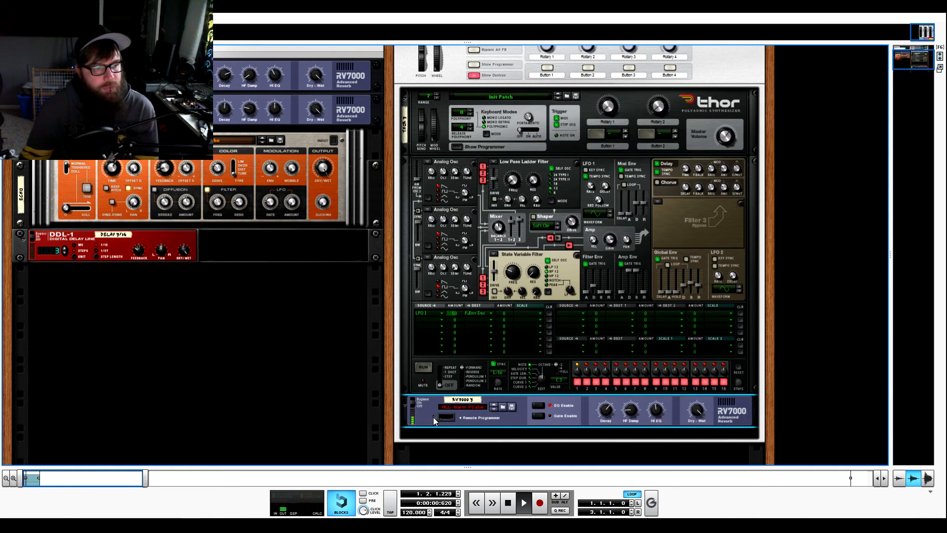
pyautogui.click(433, 417)
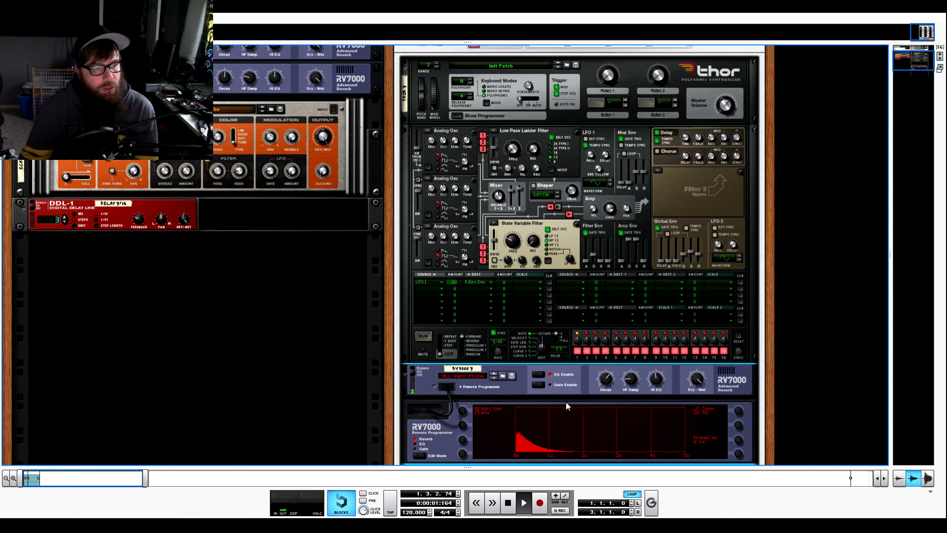
# Load the EKO SpaceEcho 1.rv7 patch into the new RV7000
pyautogui.click(503, 376)
pyautogui.scroll(-10, 443, 254)
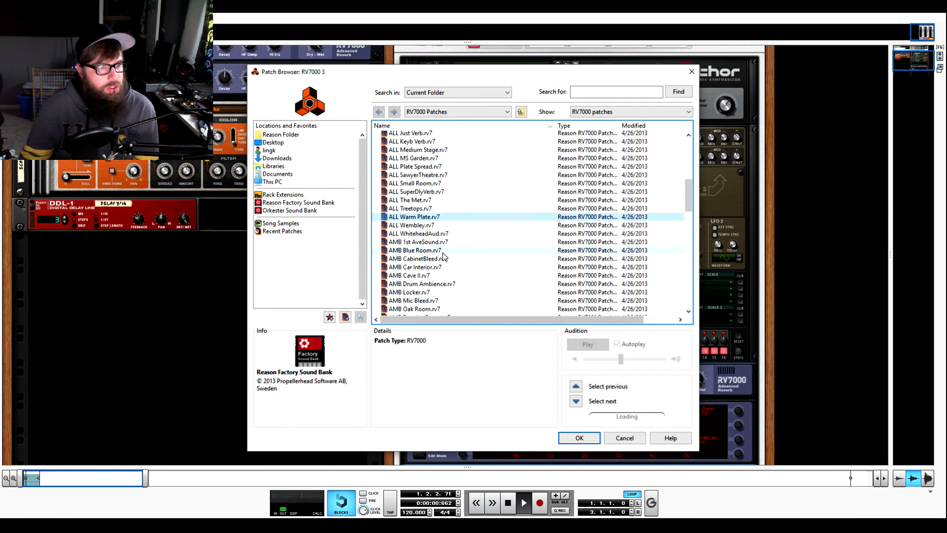
pyautogui.scroll(-12, 443, 254)
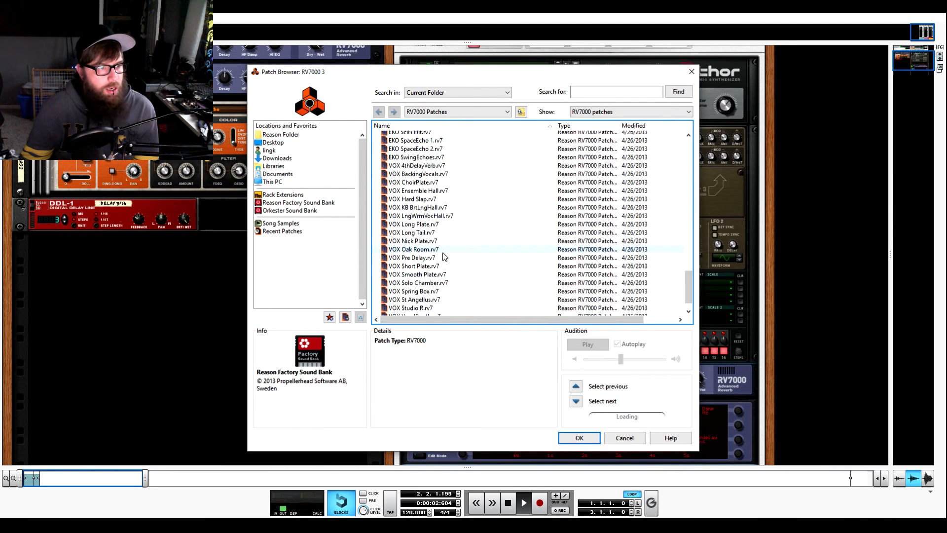
pyautogui.scroll(1, 443, 256)
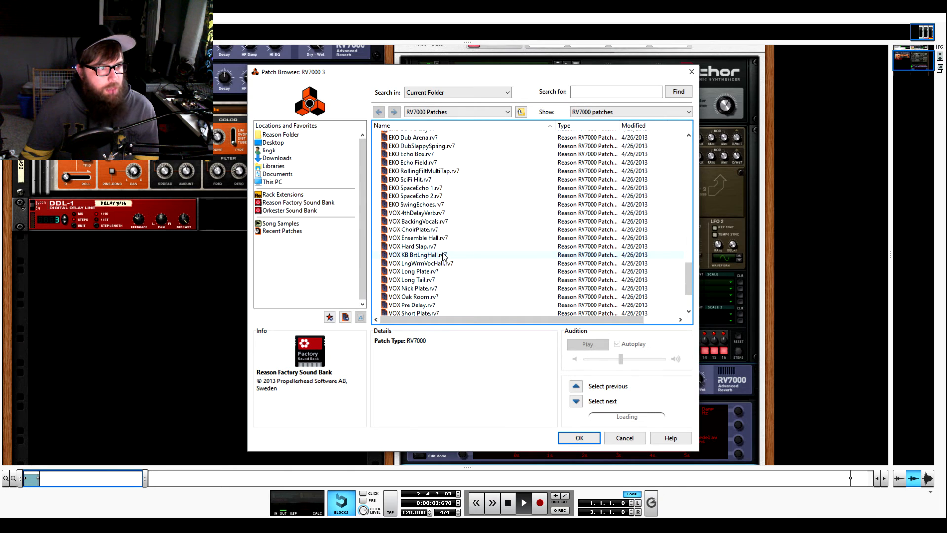
pyautogui.click(404, 190)
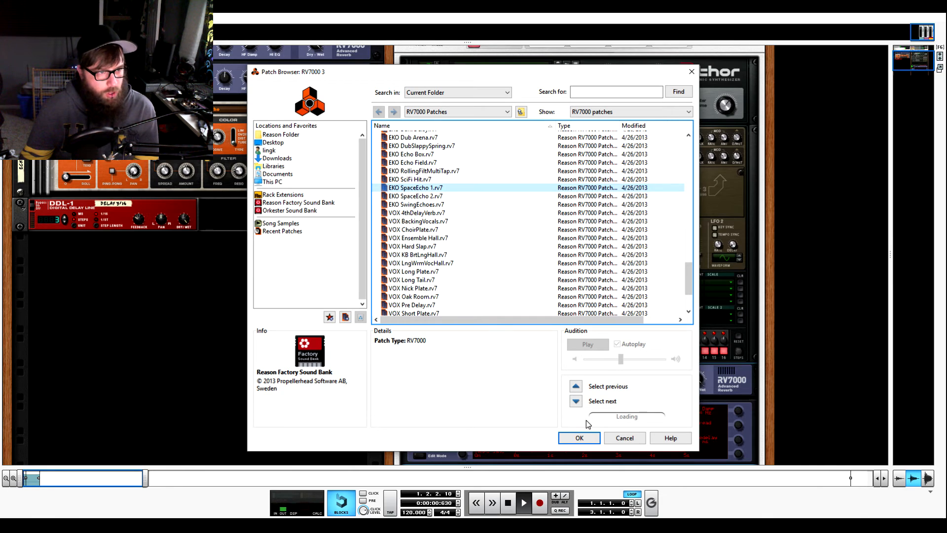
pyautogui.click(581, 437)
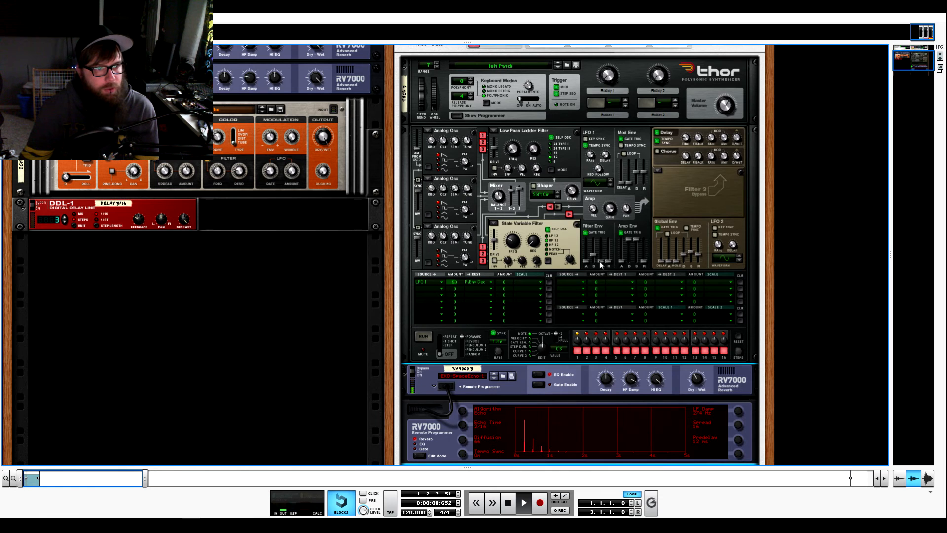
# Adjust the sustain and release of Thor's filter envelope and set its decay to about 14.2 s
pyautogui.moveTo(601, 265); pyautogui.dragTo(645, 259)
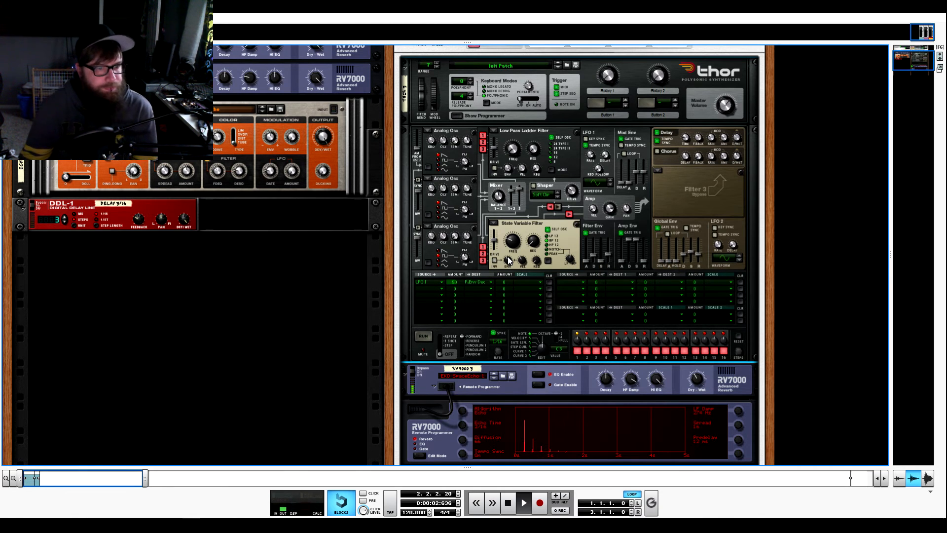
pyautogui.moveTo(507, 257)
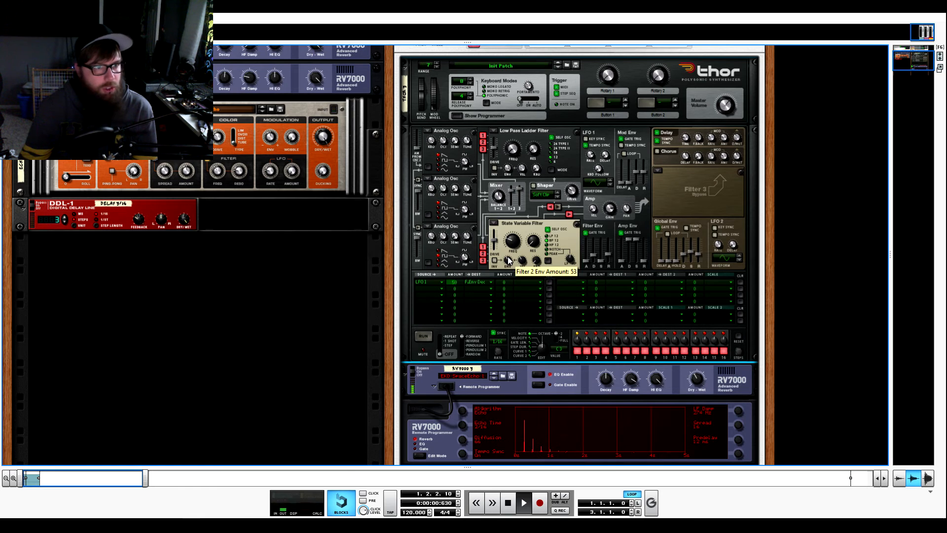
pyautogui.scroll(1, 507, 256)
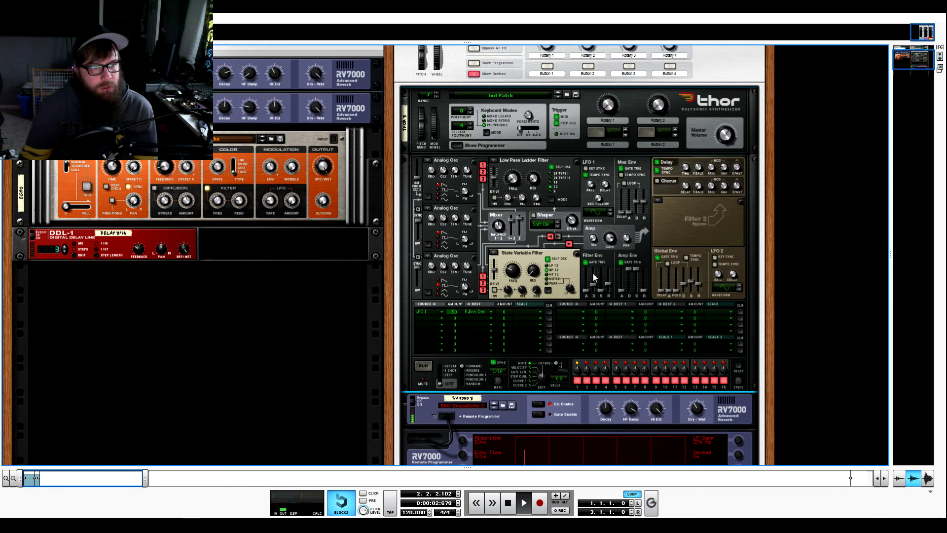
pyautogui.moveTo(593, 286); pyautogui.dragTo(595, 281)
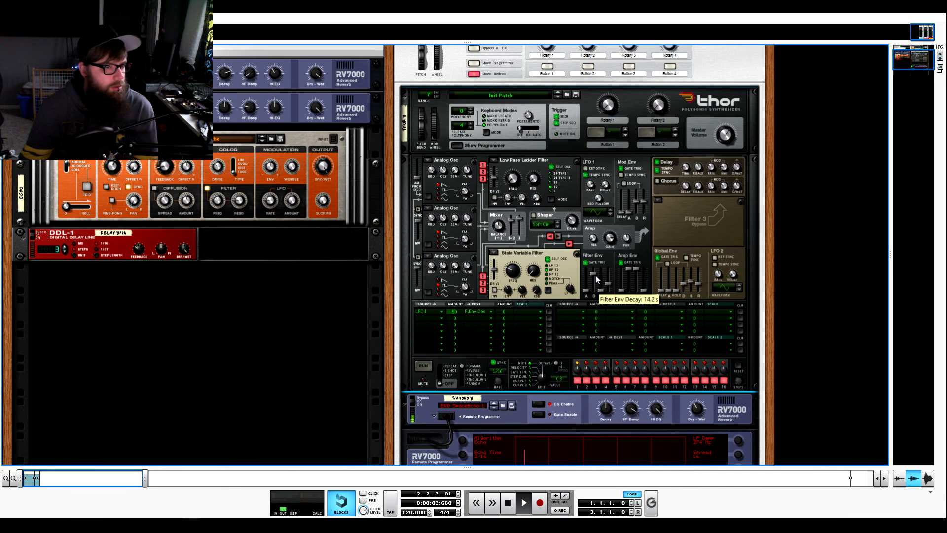
# Expand Combinator 2, examine its Thor settings and RV7000 reverb EQ for reference, and collapse it again
pyautogui.scroll(3, 582, 254)
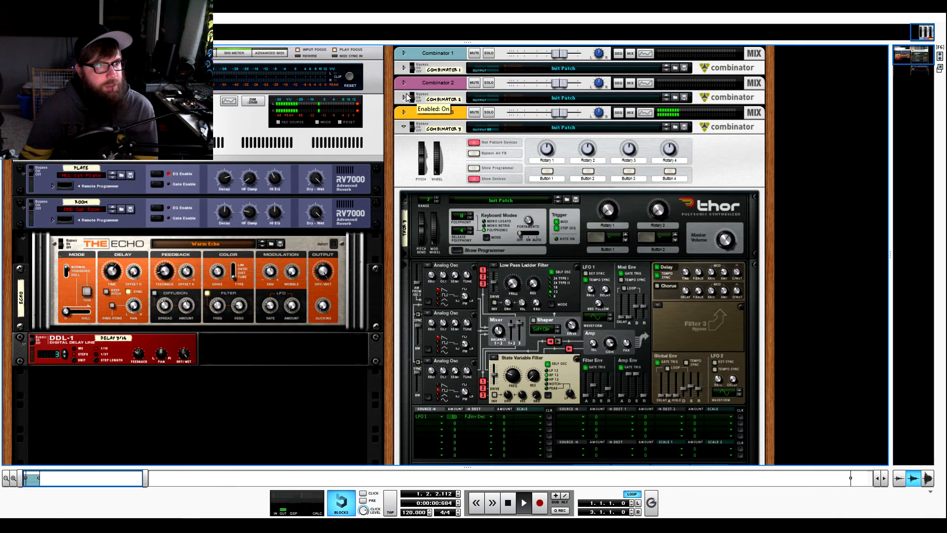
pyautogui.click(405, 97)
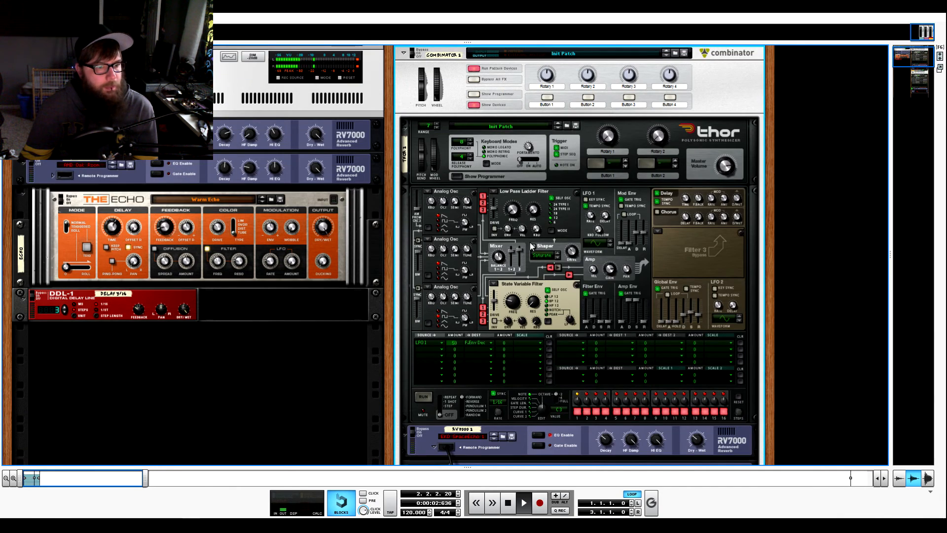
pyautogui.scroll(-2, 531, 246)
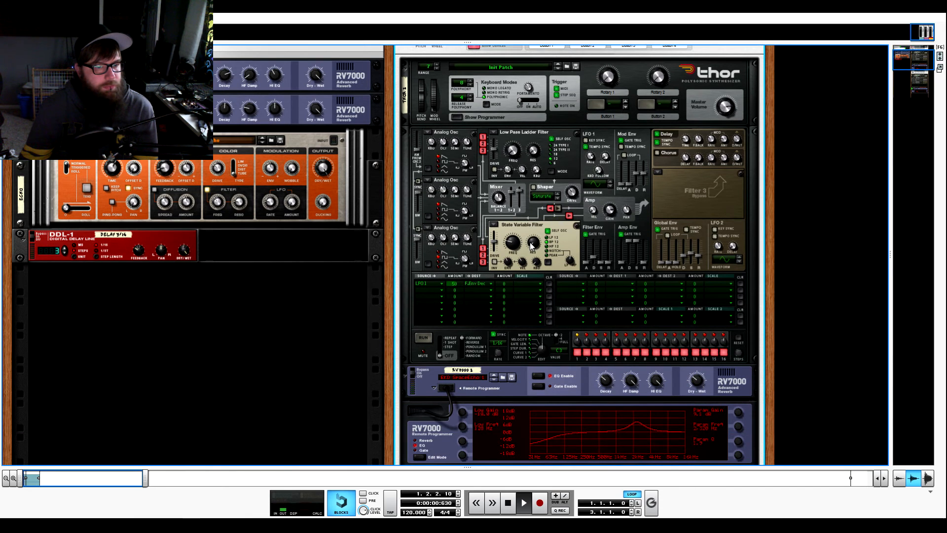
pyautogui.scroll(-1, 531, 245)
pyautogui.scroll(1, 532, 245)
pyautogui.scroll(3, 529, 241)
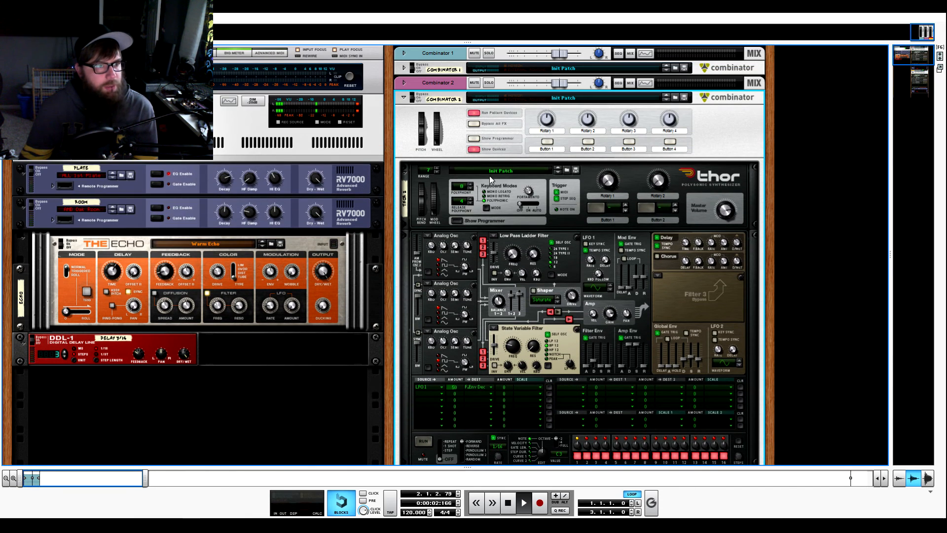
pyautogui.click(404, 98)
# Switch the remote programmer of Combinator 3's RV7000 to its EQ page
pyautogui.scroll(-4, 498, 256)
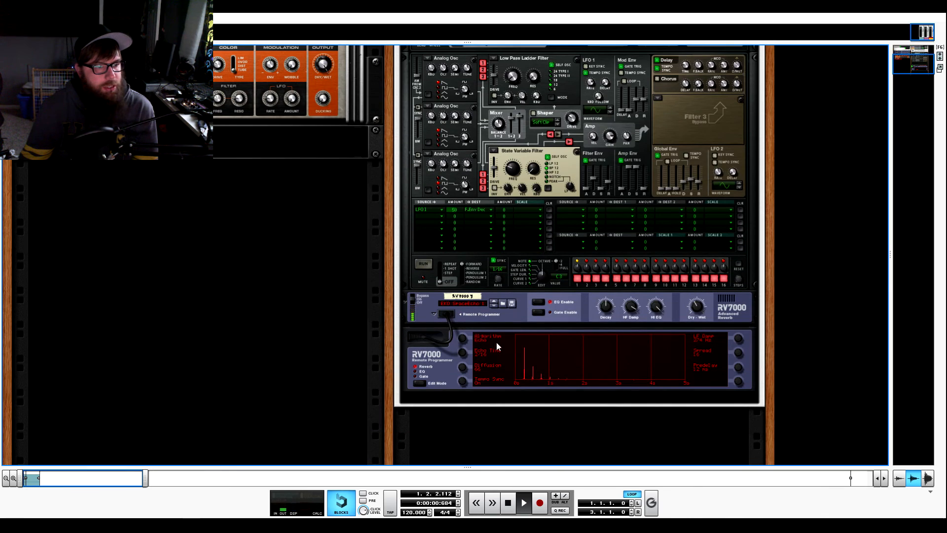
pyautogui.click(423, 371)
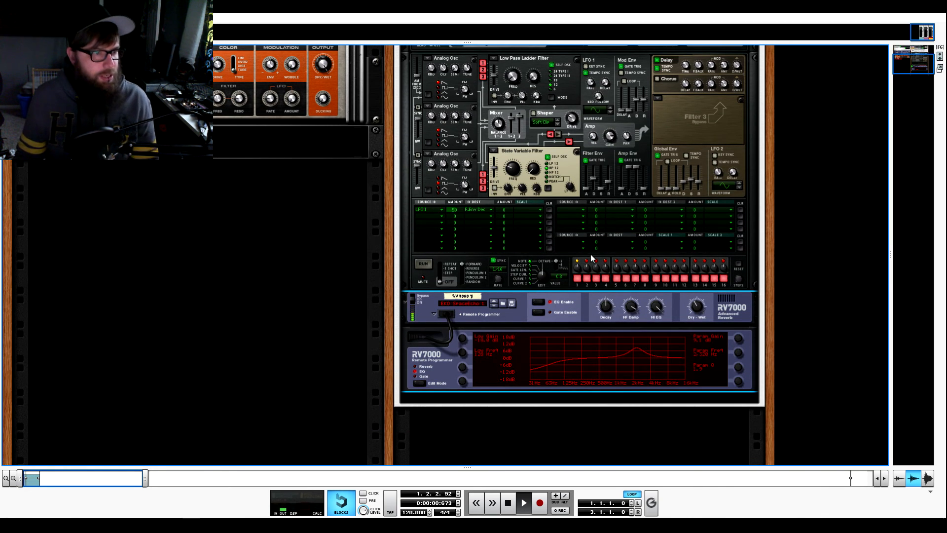
# Adjust the State Variable Filter's frequency and the Low Pass Ladder Filter's drive in Combinator 3's Thor
pyautogui.scroll(1, 590, 254)
pyautogui.scroll(1, 590, 253)
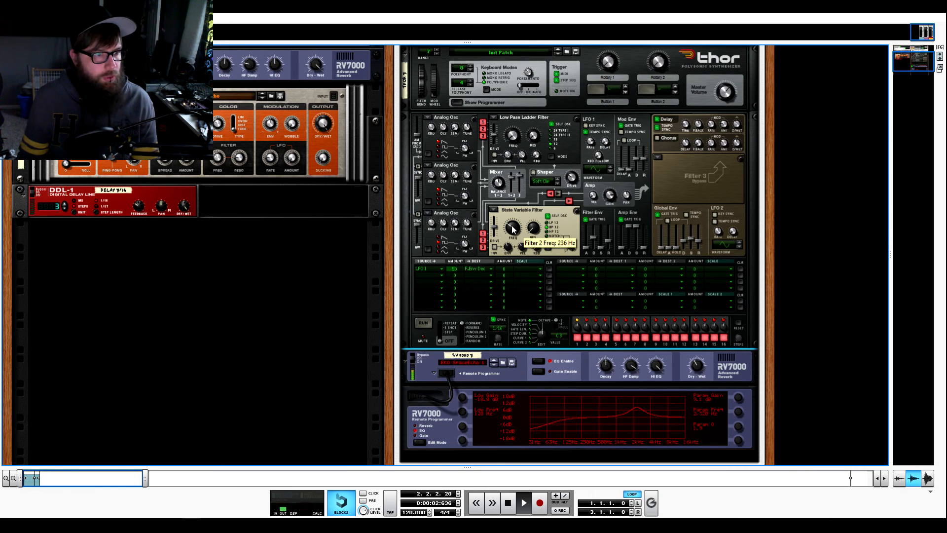
pyautogui.moveTo(511, 233); pyautogui.dragTo(511, 231)
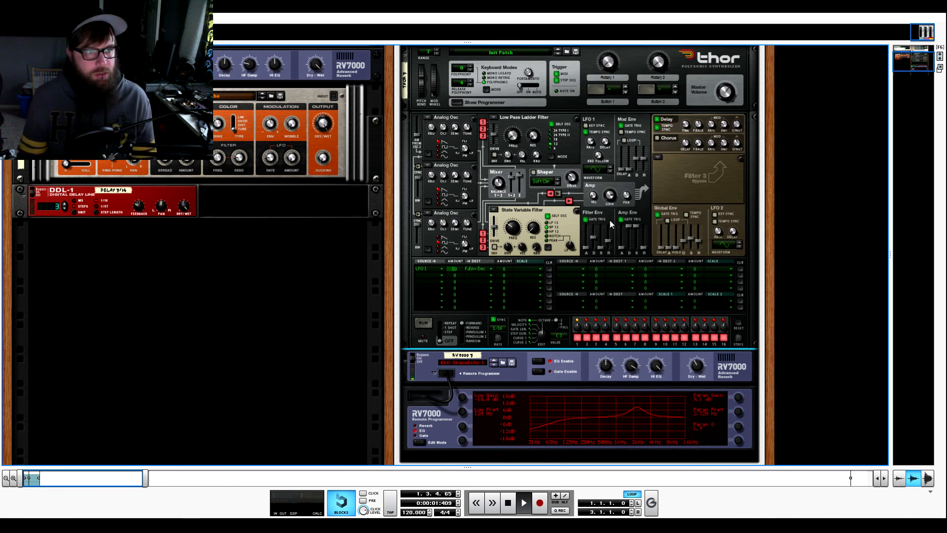
pyautogui.scroll(1, 585, 217)
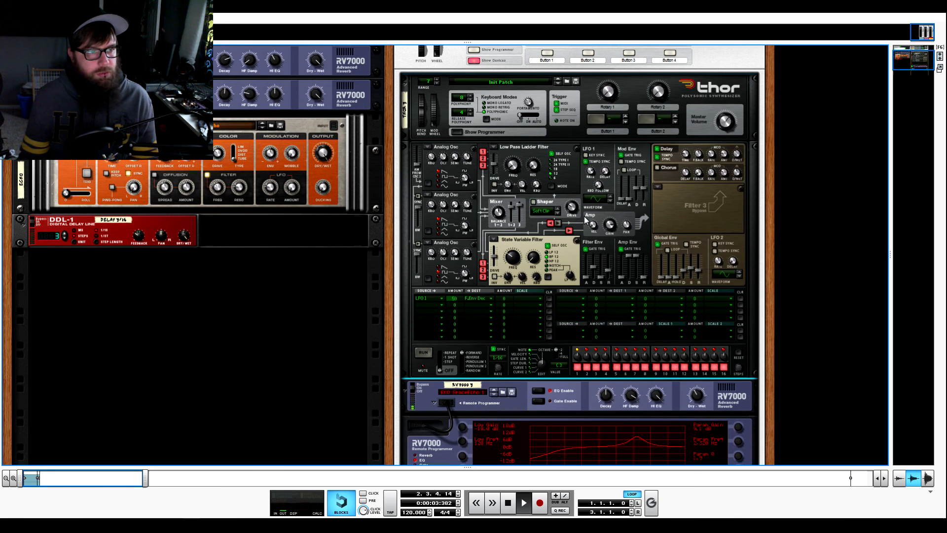
pyautogui.scroll(1, 585, 219)
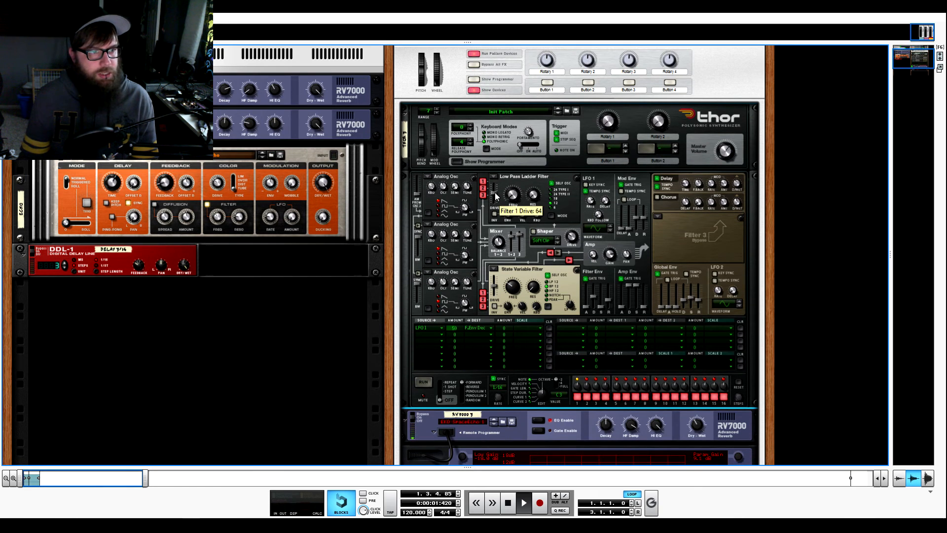
pyautogui.moveTo(496, 197); pyautogui.dragTo(492, 195)
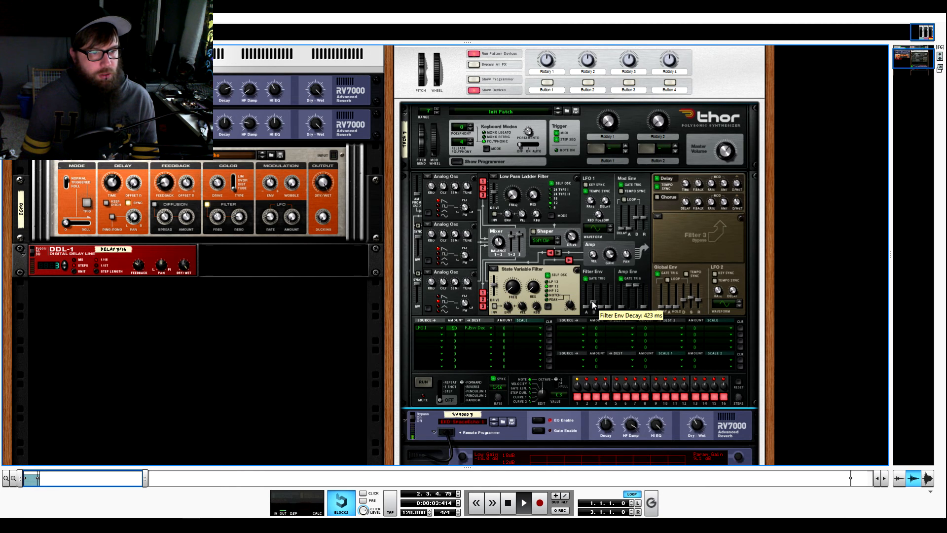
# Shorten the filter envelope's decay to about 2.12 s, adjust its release and retune the State Variable Filter's frequency
pyautogui.moveTo(594, 304)
pyautogui.mouseDown()
pyautogui.moveTo(594, 296)
pyautogui.moveTo(595, 306)
pyautogui.mouseUp()
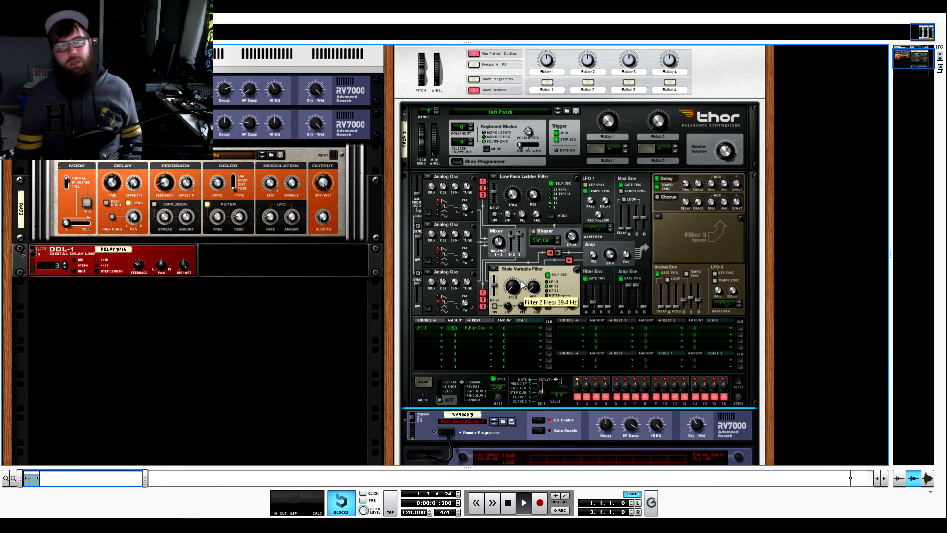
pyautogui.moveTo(513, 292); pyautogui.dragTo(513, 286)
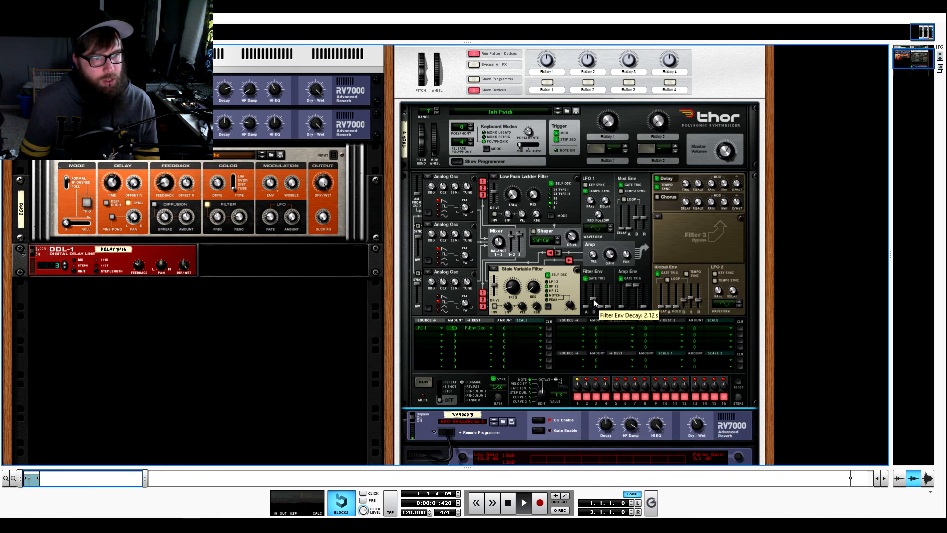
pyautogui.moveTo(609, 307); pyautogui.dragTo(608, 301)
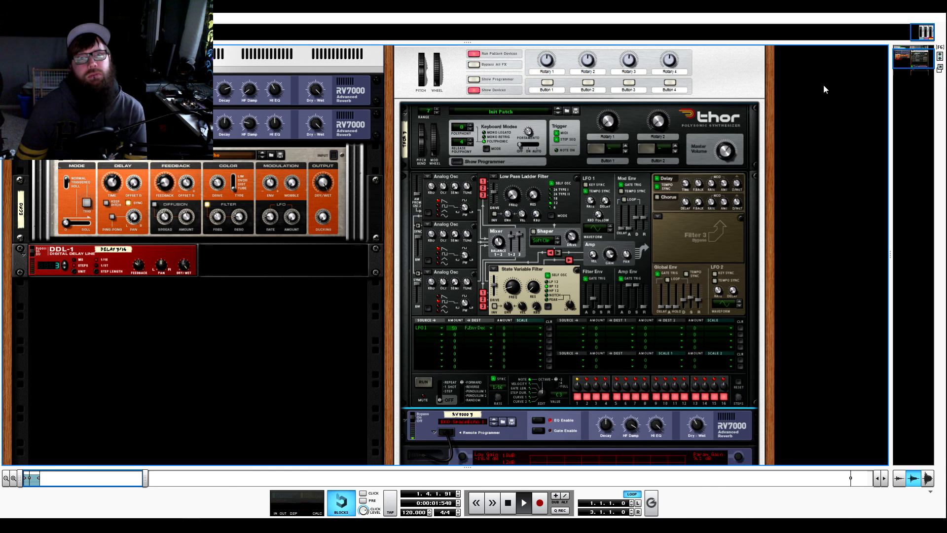
# Set the filter envelope's decay to about 1.17 s and the amp envelope's release to about 1.02 s
pyautogui.moveTo(643, 309); pyautogui.dragTo(598, 306)
pyautogui.click(597, 292)
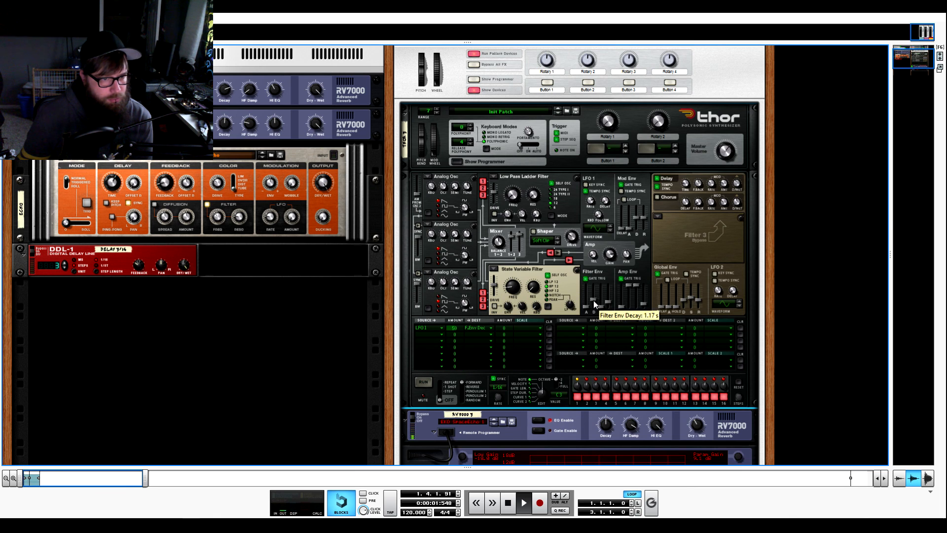
pyautogui.moveTo(610, 307); pyautogui.dragTo(644, 300)
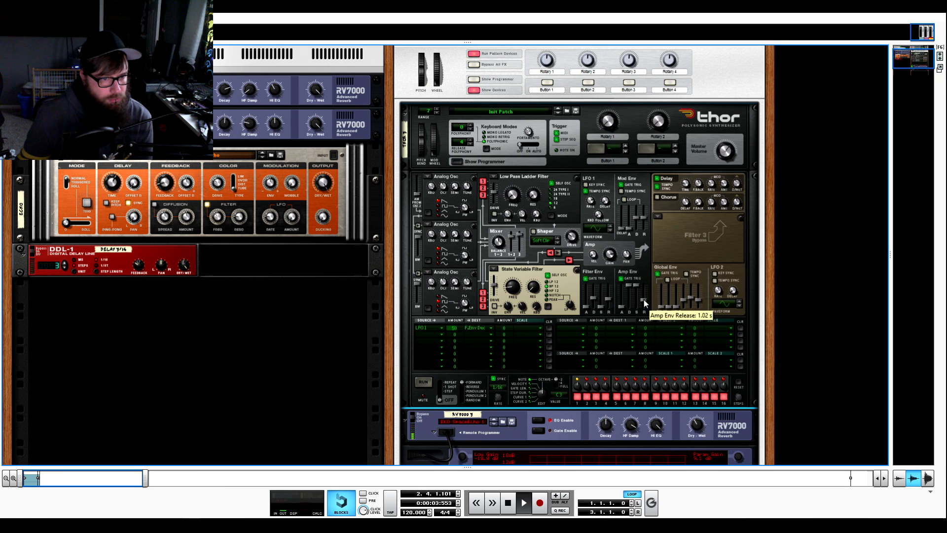